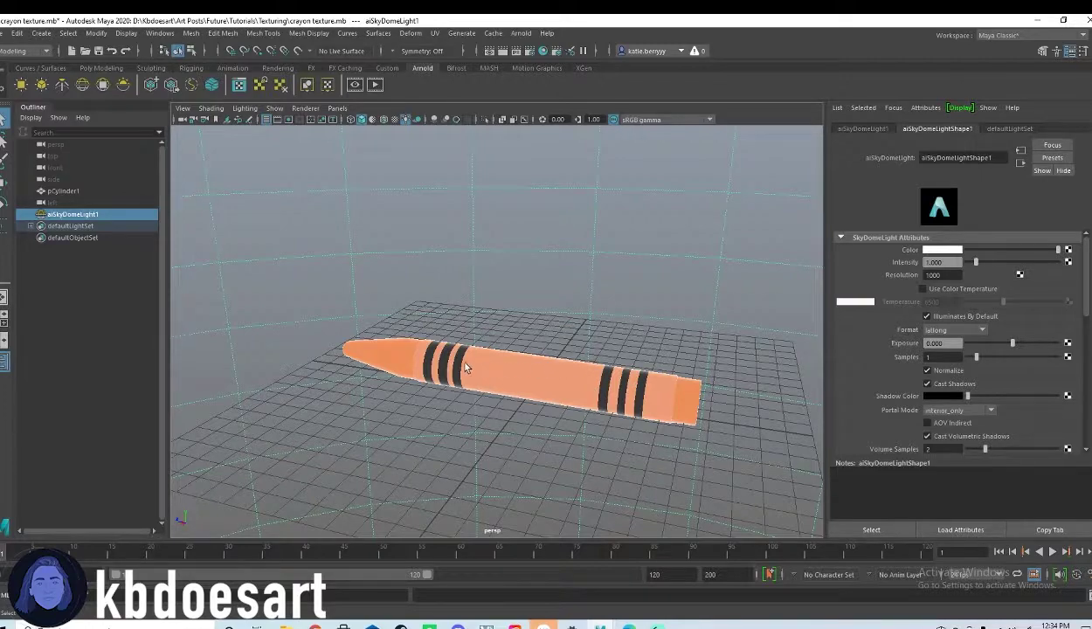
# Assign a new Maya Phong E material to the whole crayon mesh, replacing its existing striped orange look
pyautogui.click(431, 361)
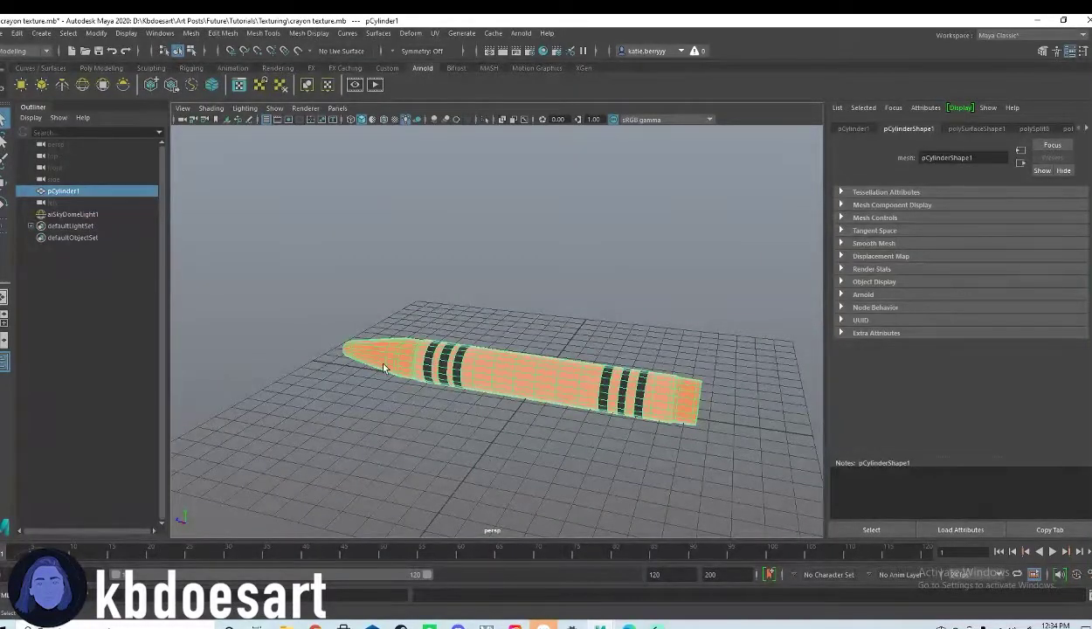
pyautogui.moveTo(398, 310); pyautogui.dragTo(424, 617, button='right')
pyautogui.click(389, 311)
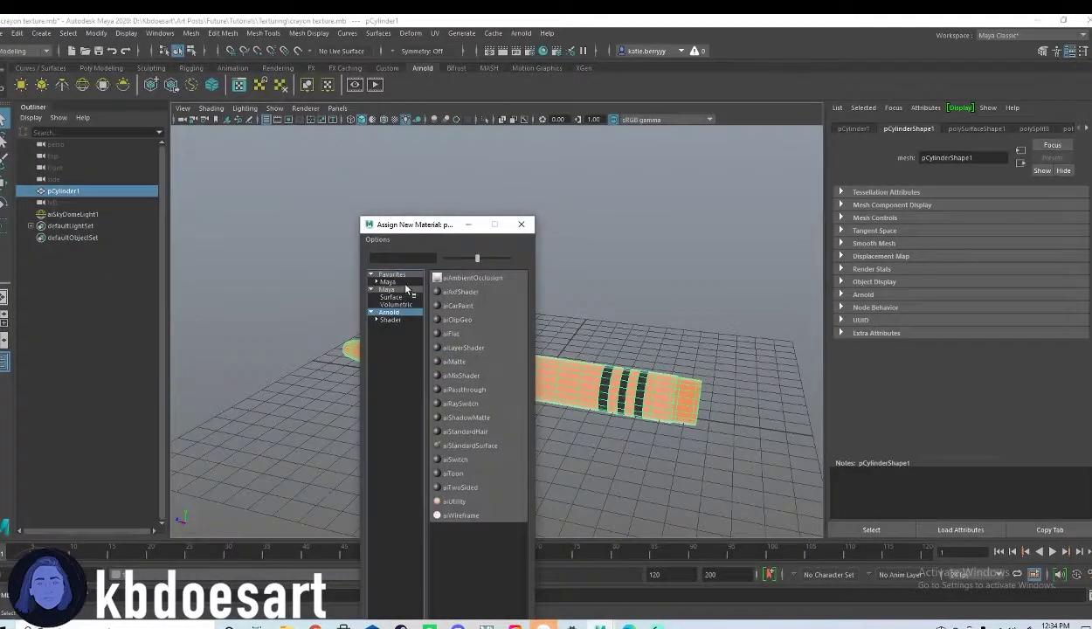
pyautogui.click(406, 282)
pyautogui.click(452, 345)
pyautogui.click(579, 277)
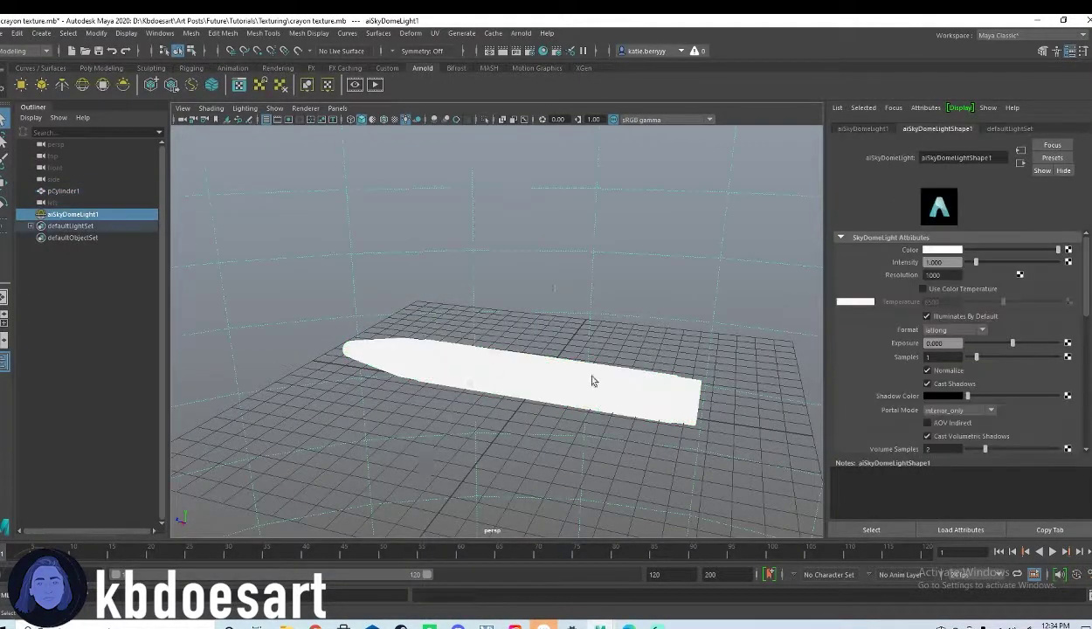
# Switch the viewport to shaded display with default lighting and delete the existing sky dome light
pyautogui.click(564, 370)
pyautogui.press('5')
pyautogui.click(419, 328)
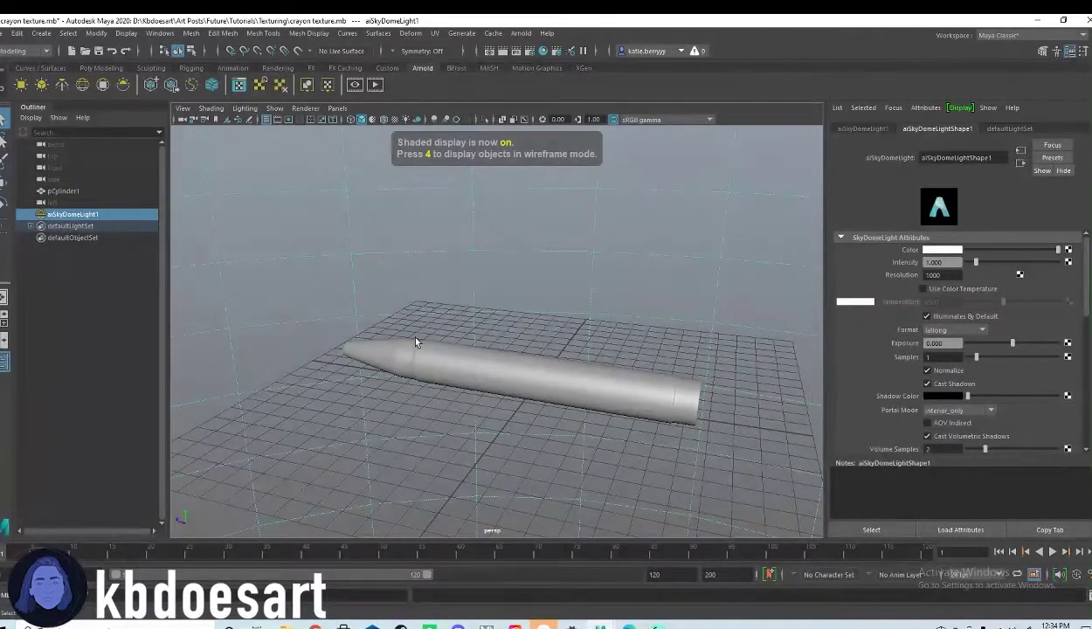
pyautogui.press('Delete')
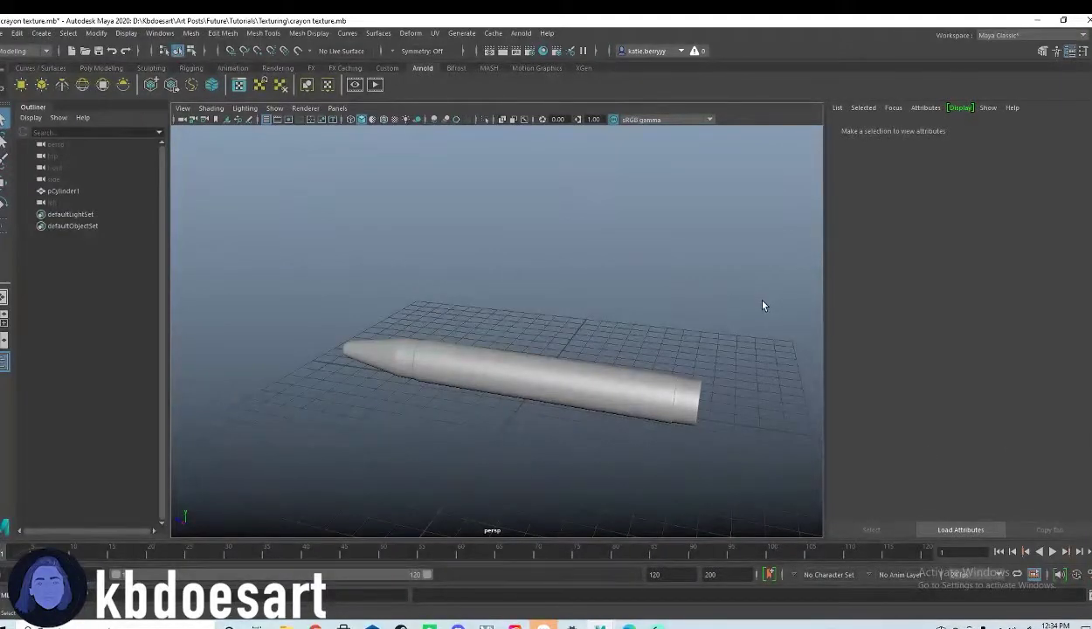
pyautogui.keyDown('alt'); pyautogui.moveTo(525, 304); pyautogui.dragTo(424, 309); pyautogui.keyUp('alt')
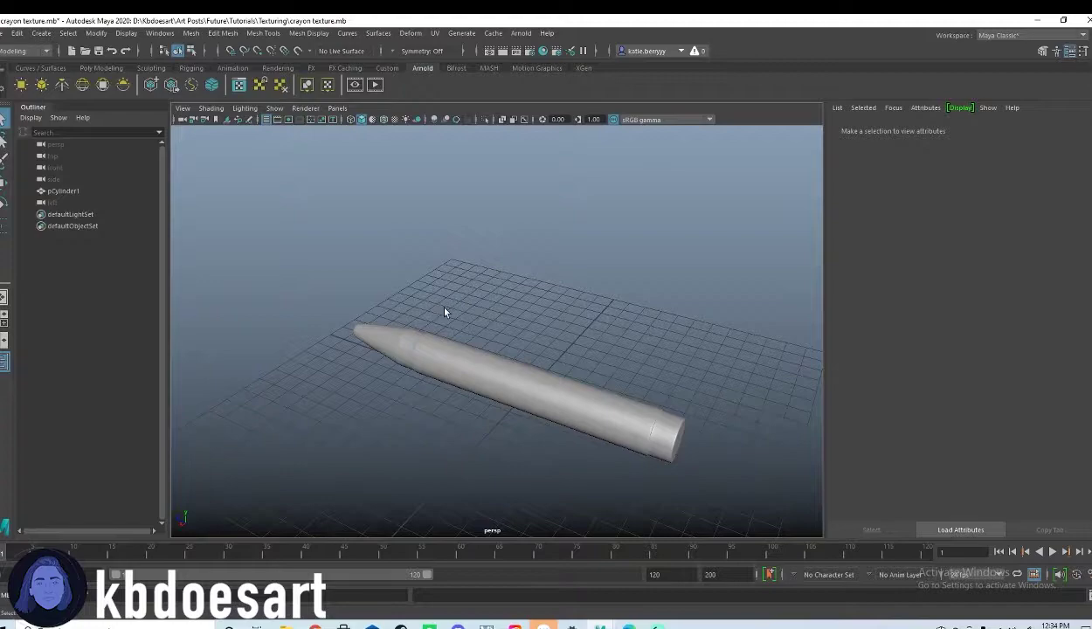
# Delete the construction history of the crayon mesh
pyautogui.click(431, 367)
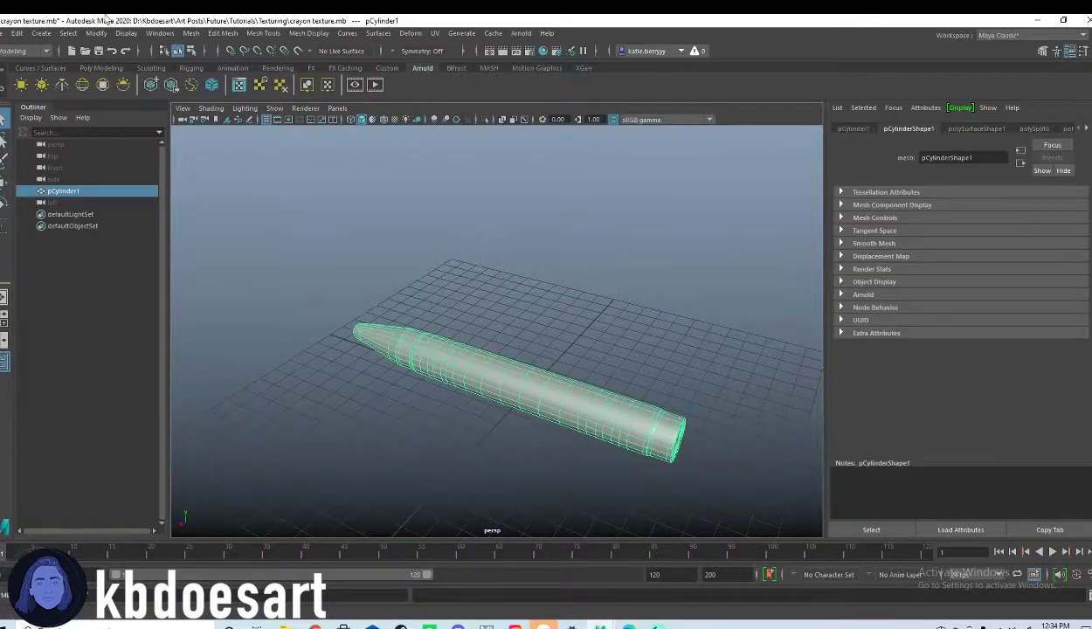
pyautogui.click(19, 33)
pyautogui.moveTo(56, 183)
pyautogui.click(211, 189)
# Add an Arnold sky dome light and preview the crayon with all lights before returning to default-lit shading
pyautogui.click(88, 87)
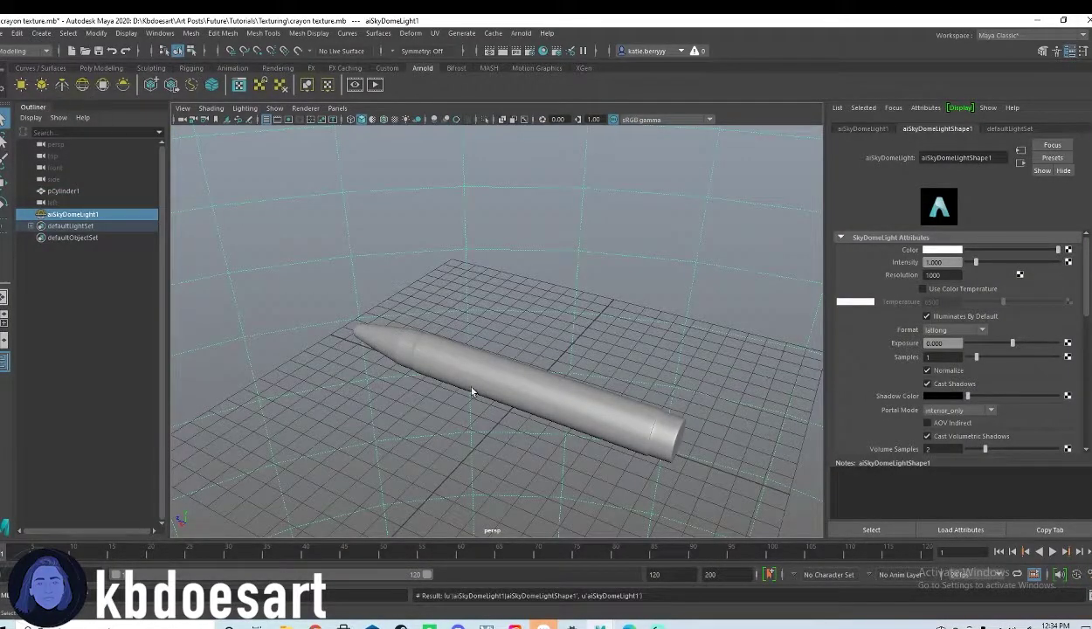
pyautogui.keyDown('alt'); pyautogui.moveTo(525, 446); pyautogui.dragTo(540, 427); pyautogui.keyUp('alt')
pyautogui.press('7')
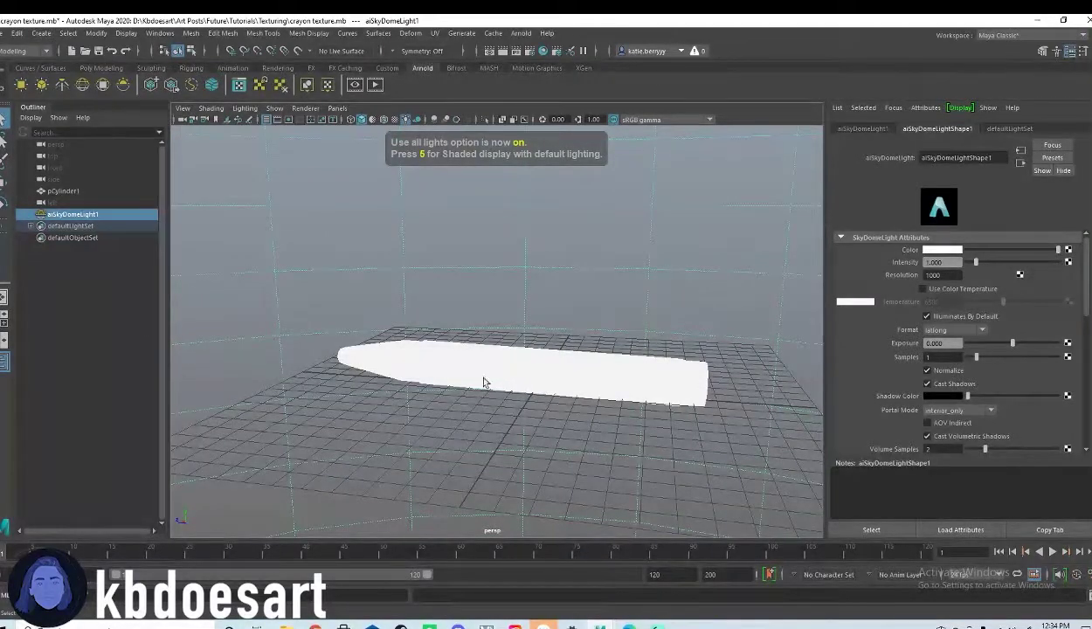
pyautogui.press('5')
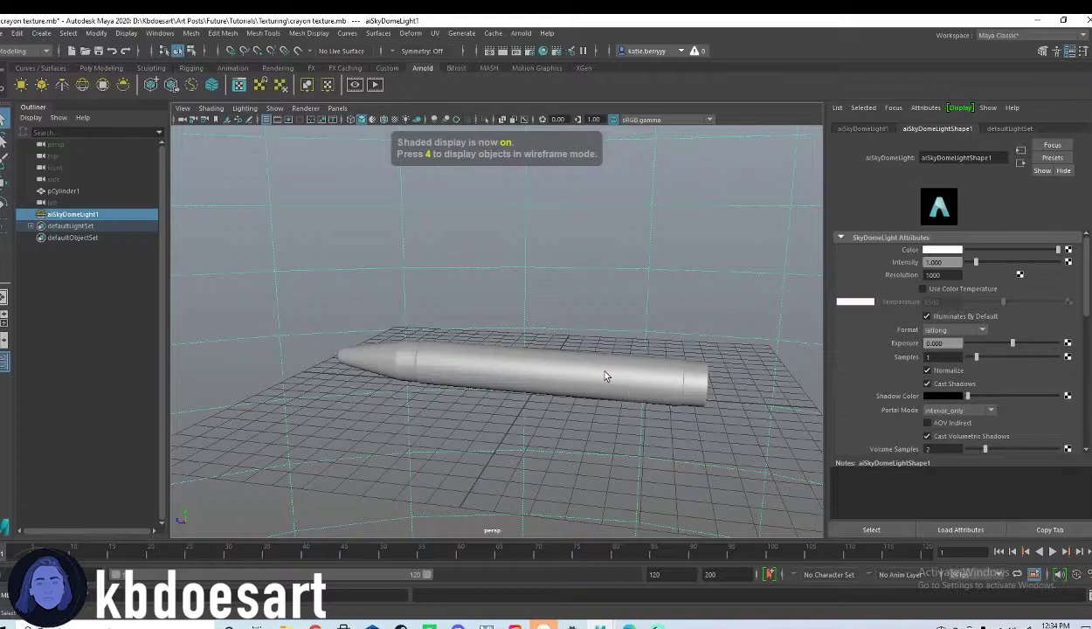
# Try to select the faces of the crayon's pointed tip in the perspective view
pyautogui.click(366, 359)
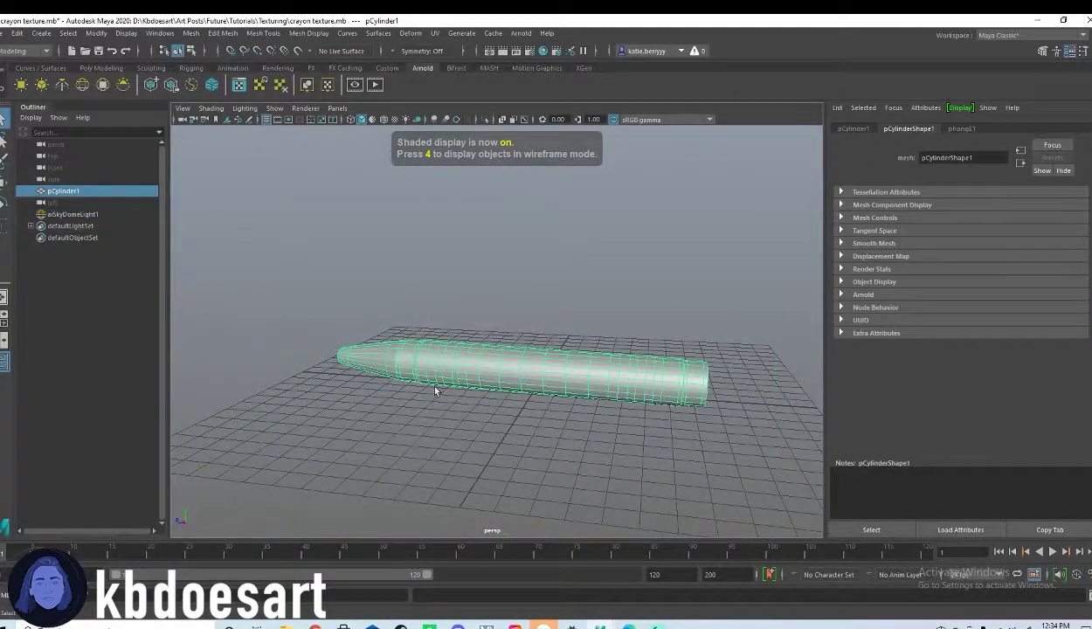
pyautogui.moveTo(336, 371)
pyautogui.keyDown('alt'); pyautogui.mouseDown()
pyautogui.moveTo(467, 341)
pyautogui.moveTo(502, 349)
pyautogui.mouseUp(); pyautogui.keyUp('alt')
pyautogui.keyDown('alt'); pyautogui.moveTo(503, 350); pyautogui.dragTo(598, 385, button='right'); pyautogui.keyUp('alt')
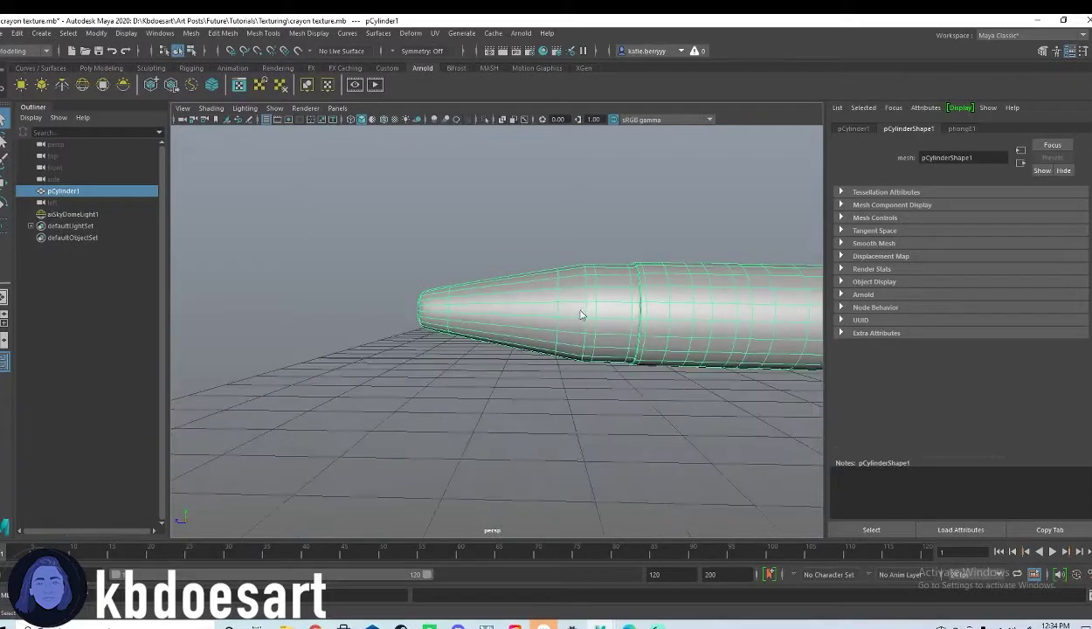
pyautogui.moveTo(580, 311); pyautogui.dragTo(581, 352, button='right')
pyautogui.keyDown('alt'); pyautogui.moveTo(661, 344); pyautogui.dragTo(634, 341, button='middle'); pyautogui.keyUp('alt')
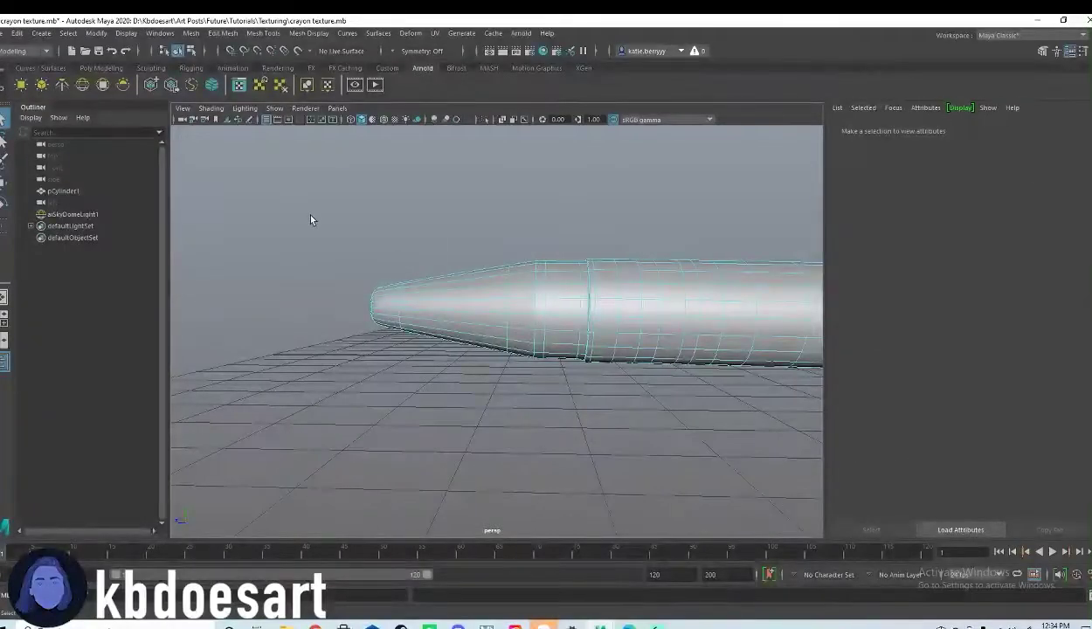
pyautogui.moveTo(310, 214); pyautogui.dragTo(582, 442)
# Try to correct the tip's face selection along the wrapper rim, undoing wrong picks and dropping the selection
pyautogui.keyDown('alt'); pyautogui.moveTo(460, 460); pyautogui.dragTo(700, 403); pyautogui.keyUp('alt')
pyautogui.scroll(10, 612, 310)
pyautogui.keyDown('alt'); pyautogui.moveTo(611, 309); pyautogui.dragTo(488, 394); pyautogui.keyUp('alt')
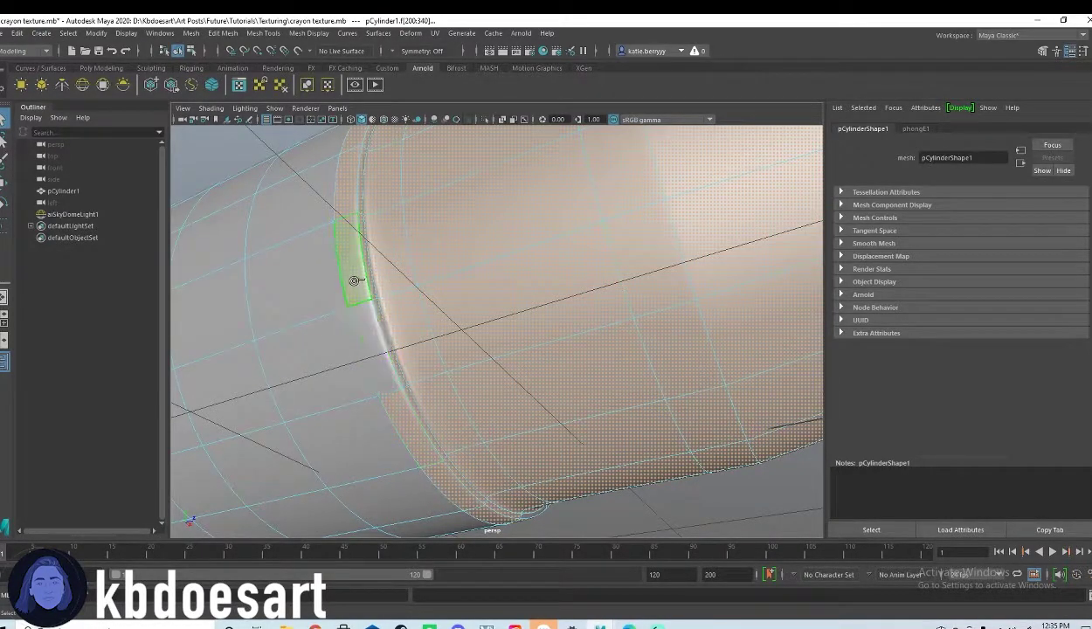
pyautogui.keyDown('shift'); pyautogui.doubleClick(439, 480); pyautogui.keyUp('shift')
pyautogui.hotkey('ctrl', 'z')
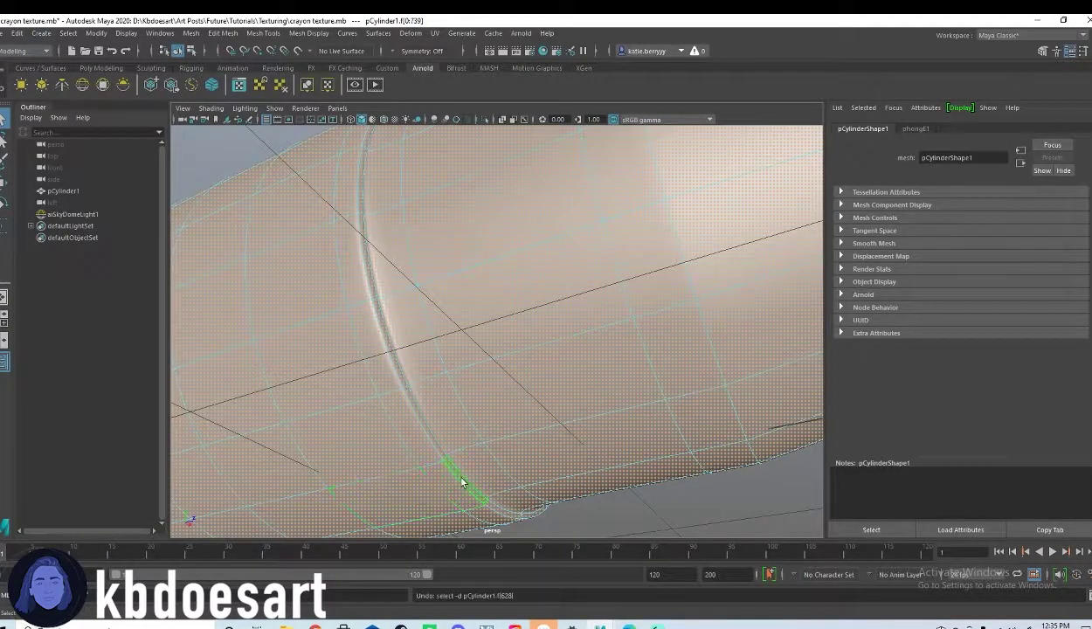
pyautogui.hotkey('ctrl', 'z')
pyautogui.keyDown('shift'); pyautogui.doubleClick(446, 483); pyautogui.keyUp('shift')
pyautogui.hotkey('ctrl', 'z')
pyautogui.hotkey('ctrl', 'z')
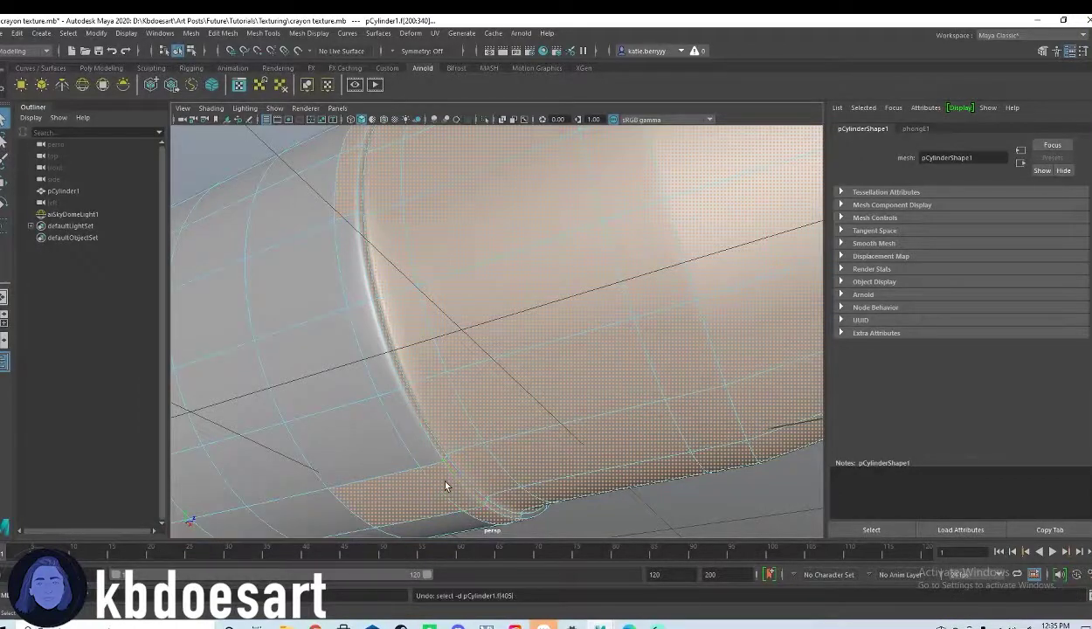
pyautogui.keyDown('ctrl'); pyautogui.click(486, 514); pyautogui.keyUp('ctrl')
pyautogui.keyDown('ctrl'); pyautogui.click(456, 490); pyautogui.keyUp('ctrl')
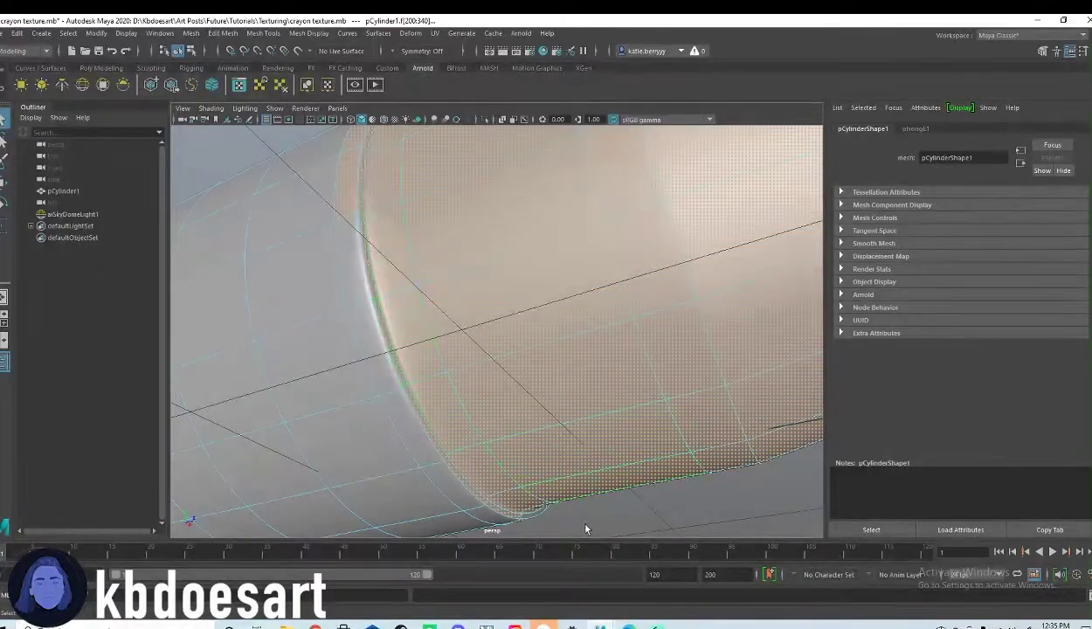
pyautogui.click(574, 494)
# In the side view, clear the old face selection and select the faces of the crayon's pointed tip
pyautogui.press('space')
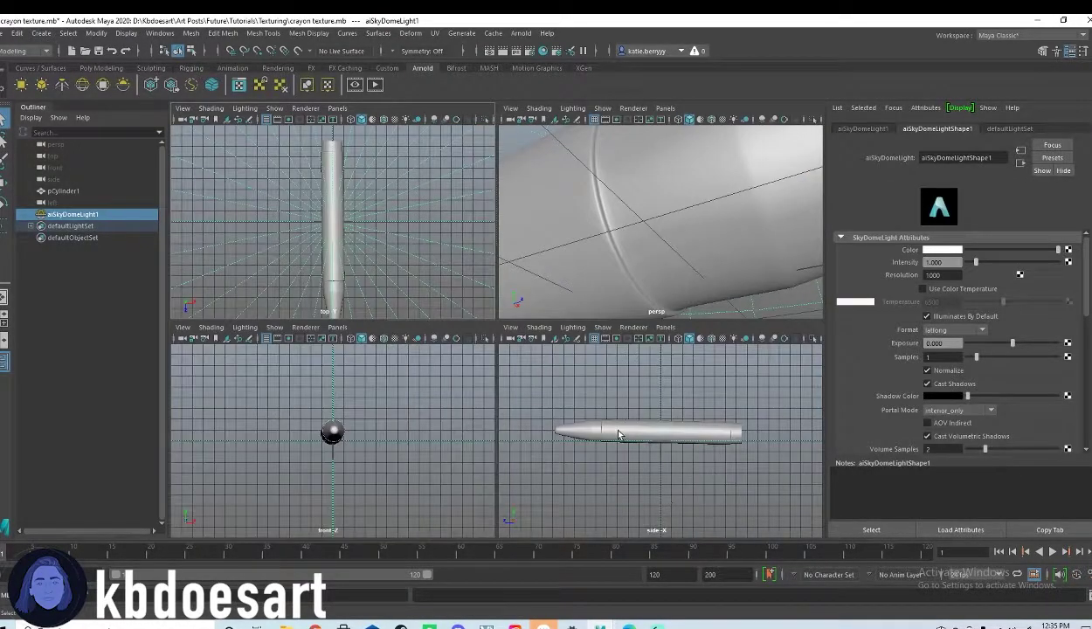
pyautogui.press('space')
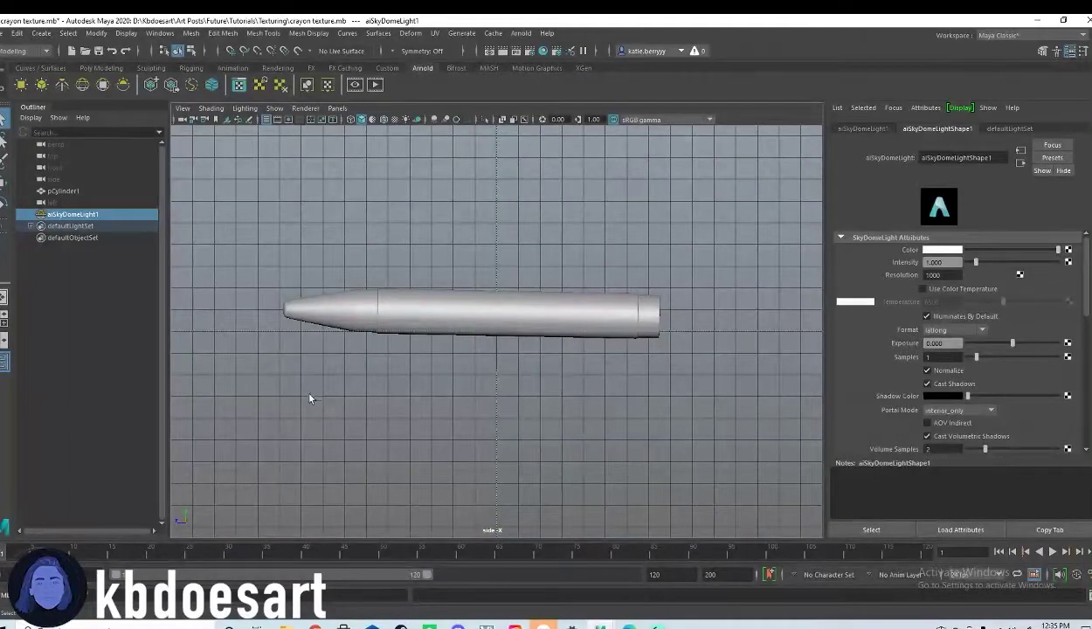
pyautogui.keyDown('alt'); pyautogui.moveTo(277, 323); pyautogui.dragTo(396, 304, button='middle'); pyautogui.keyUp('alt')
pyautogui.scroll(3, 377, 337)
pyautogui.click(397, 350)
pyautogui.scroll(4, 580, 324)
pyautogui.moveTo(395, 309); pyautogui.dragTo(397, 339, button='right')
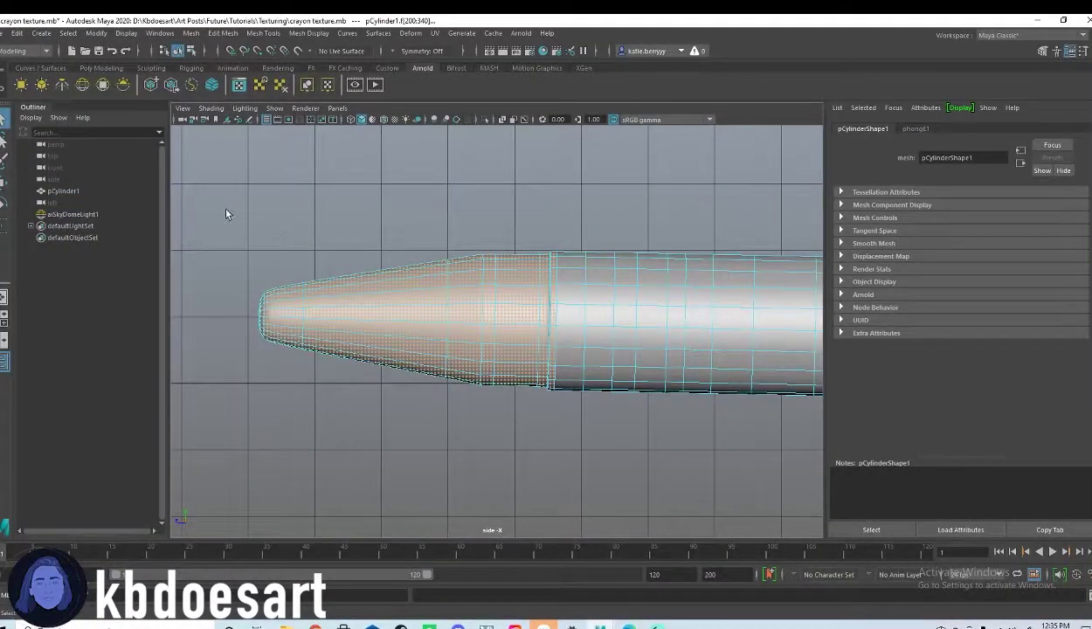
pyautogui.click(220, 209)
pyautogui.click(293, 306)
pyautogui.moveTo(294, 280); pyautogui.dragTo(234, 237, button='right')
pyautogui.moveTo(231, 200); pyautogui.dragTo(527, 480)
# Add the last ring of faces next to the wrapper rim to the tip selection
pyautogui.keyDown('alt'); pyautogui.moveTo(497, 366); pyautogui.dragTo(666, 360, button='right'); pyautogui.keyUp('alt')
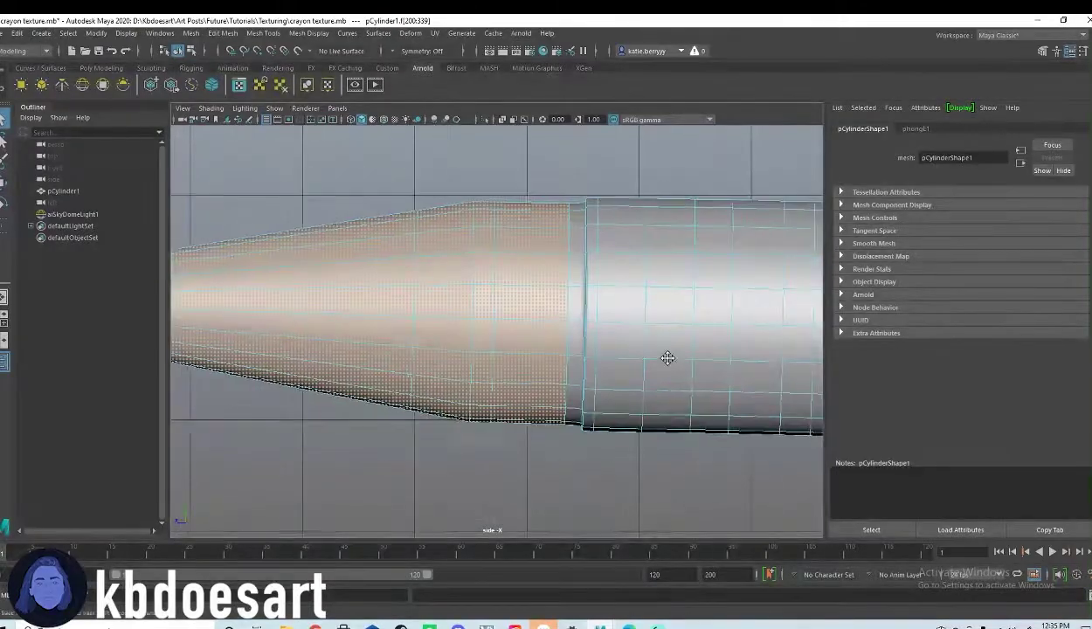
pyautogui.keyDown('alt'); pyautogui.moveTo(665, 361); pyautogui.dragTo(650, 401, button='middle'); pyautogui.keyUp('alt')
pyautogui.keyDown('shift'); pyautogui.click(558, 271); pyautogui.keyUp('shift')
pyautogui.keyDown('shift'); pyautogui.doubleClick(559, 272); pyautogui.keyUp('shift')
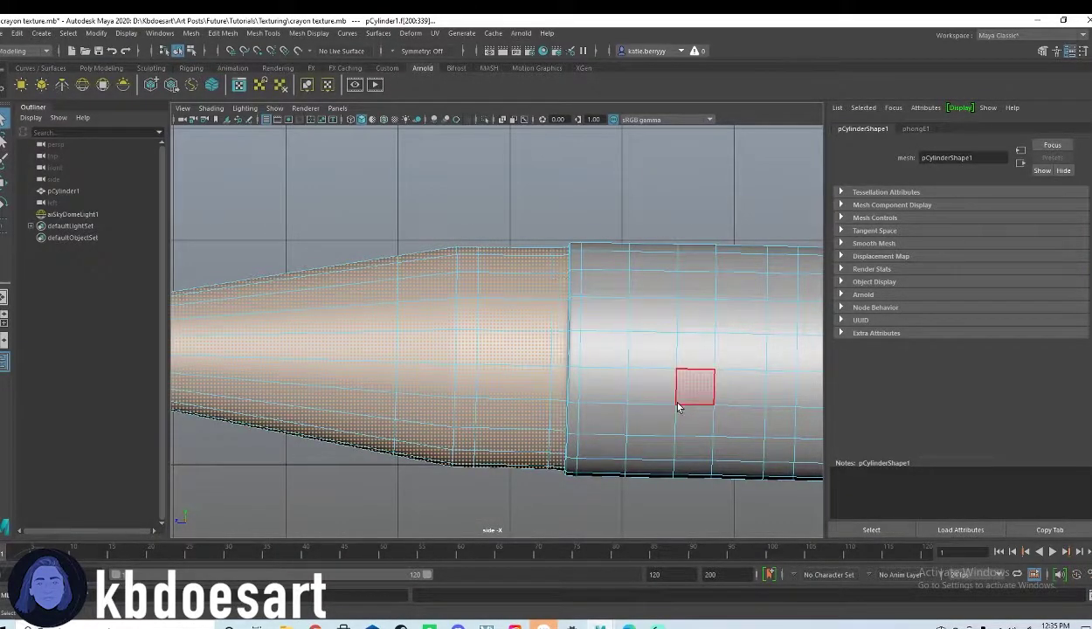
# Add all faces of the narrower section at the crayon's flat end to the tip selection
pyautogui.keyDown('alt'); pyautogui.moveTo(719, 413); pyautogui.dragTo(590, 376, button='right'); pyautogui.keyUp('alt')
pyautogui.keyDown('alt'); pyautogui.moveTo(590, 376); pyautogui.dragTo(529, 366, button='middle'); pyautogui.keyUp('alt')
pyautogui.keyDown('alt'); pyautogui.moveTo(743, 366); pyautogui.dragTo(434, 365, button='middle'); pyautogui.keyUp('alt')
pyautogui.keyDown('alt'); pyautogui.moveTo(681, 368); pyautogui.dragTo(804, 371, button='right'); pyautogui.keyUp('alt')
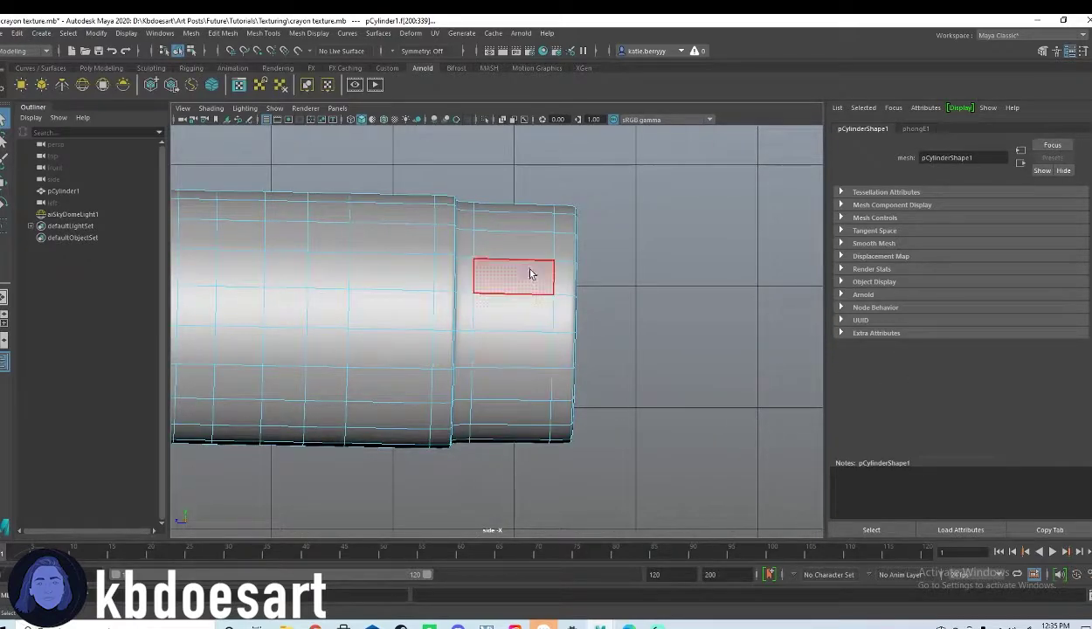
pyautogui.moveTo(654, 487); pyautogui.dragTo(463, 172)
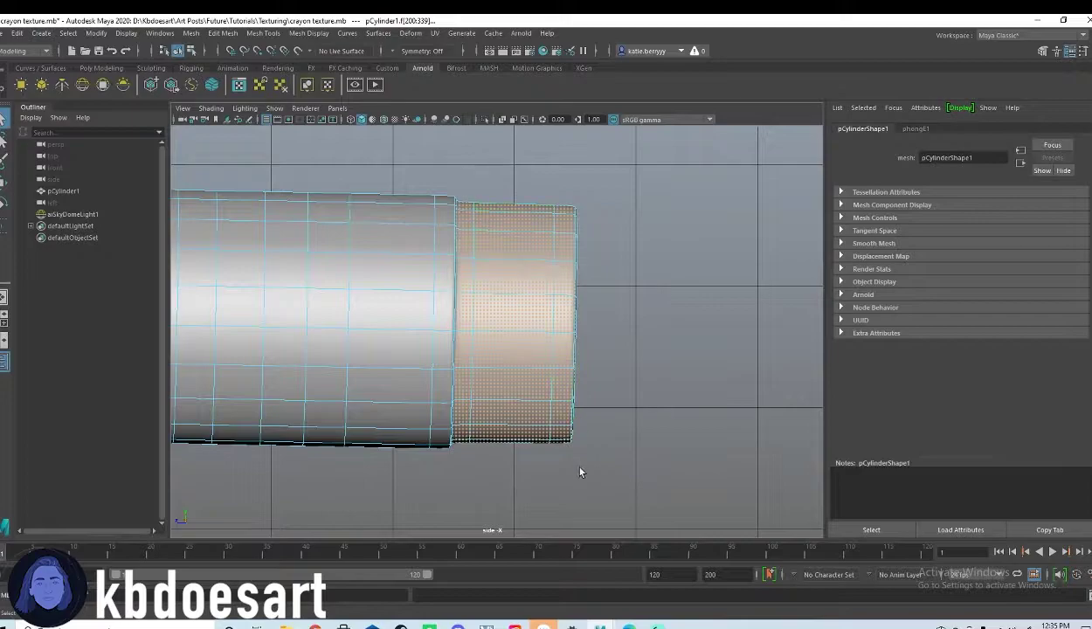
pyautogui.press('space')
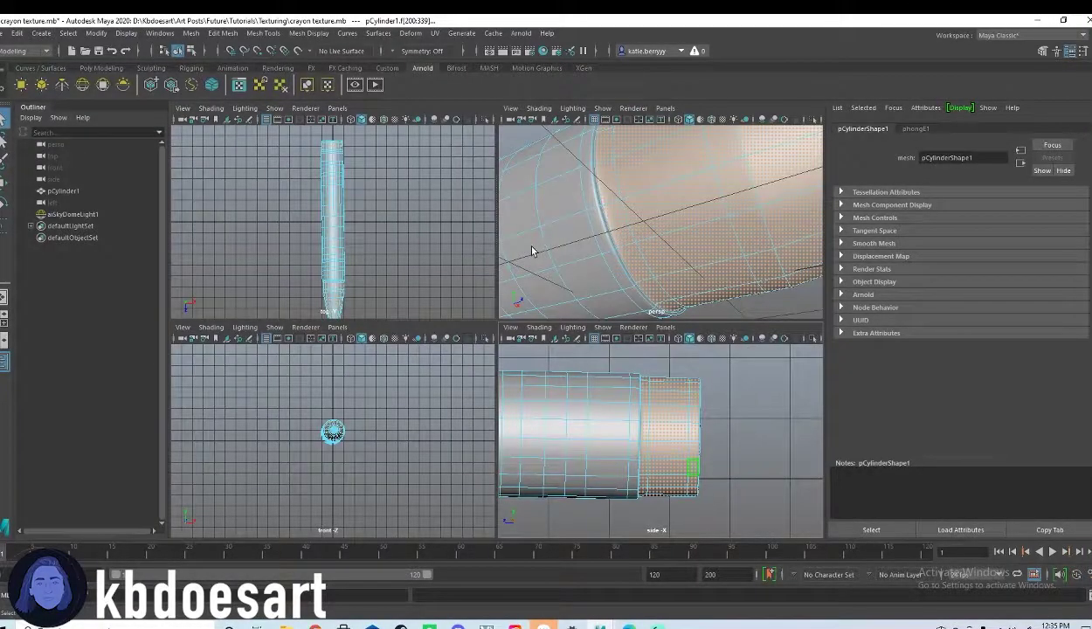
# Examine the selected tip and flat-end faces from several angles in the perspective view
pyautogui.press('space')
pyautogui.keyDown('alt'); pyautogui.moveTo(703, 464); pyautogui.dragTo(532, 495); pyautogui.keyUp('alt')
pyautogui.keyDown('alt'); pyautogui.moveTo(533, 495); pyautogui.dragTo(432, 390, button='right'); pyautogui.keyUp('alt')
pyautogui.keyDown('alt'); pyautogui.moveTo(694, 397); pyautogui.dragTo(709, 393, button='right'); pyautogui.keyUp('alt')
pyautogui.keyDown('alt'); pyautogui.moveTo(708, 392); pyautogui.dragTo(560, 411, button='middle'); pyautogui.keyUp('alt')
pyautogui.keyDown('alt'); pyautogui.moveTo(559, 411); pyautogui.dragTo(436, 448); pyautogui.keyUp('alt')
pyautogui.keyDown('alt'); pyautogui.moveTo(436, 448); pyautogui.dragTo(576, 398, button='right'); pyautogui.keyUp('alt')
pyautogui.keyDown('alt'); pyautogui.moveTo(576, 398); pyautogui.dragTo(342, 346); pyautogui.keyUp('alt')
pyautogui.keyDown('alt'); pyautogui.moveTo(341, 346); pyautogui.dragTo(619, 376, button='middle'); pyautogui.keyUp('alt')
pyautogui.keyDown('alt'); pyautogui.moveTo(619, 375); pyautogui.dragTo(433, 371, button='right'); pyautogui.keyUp('alt')
pyautogui.keyDown('alt'); pyautogui.moveTo(432, 372); pyautogui.dragTo(515, 373, button='middle'); pyautogui.keyUp('alt')
pyautogui.keyDown('alt'); pyautogui.moveTo(514, 373); pyautogui.dragTo(441, 349); pyautogui.keyUp('alt')
# Assign a new Arnold aiStandardSurface material to the selected tip and flat-end faces
pyautogui.moveTo(439, 310); pyautogui.dragTo(462, 609, button='right')
pyautogui.moveTo(423, 220); pyautogui.dragTo(664, 77)
pyautogui.click(628, 170)
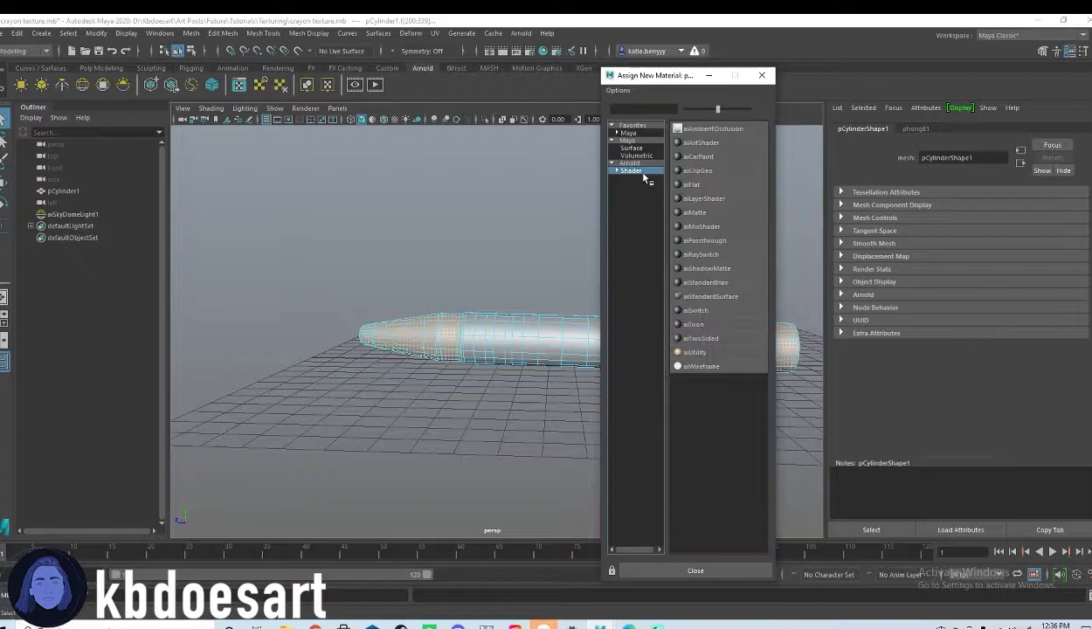
pyautogui.click(708, 296)
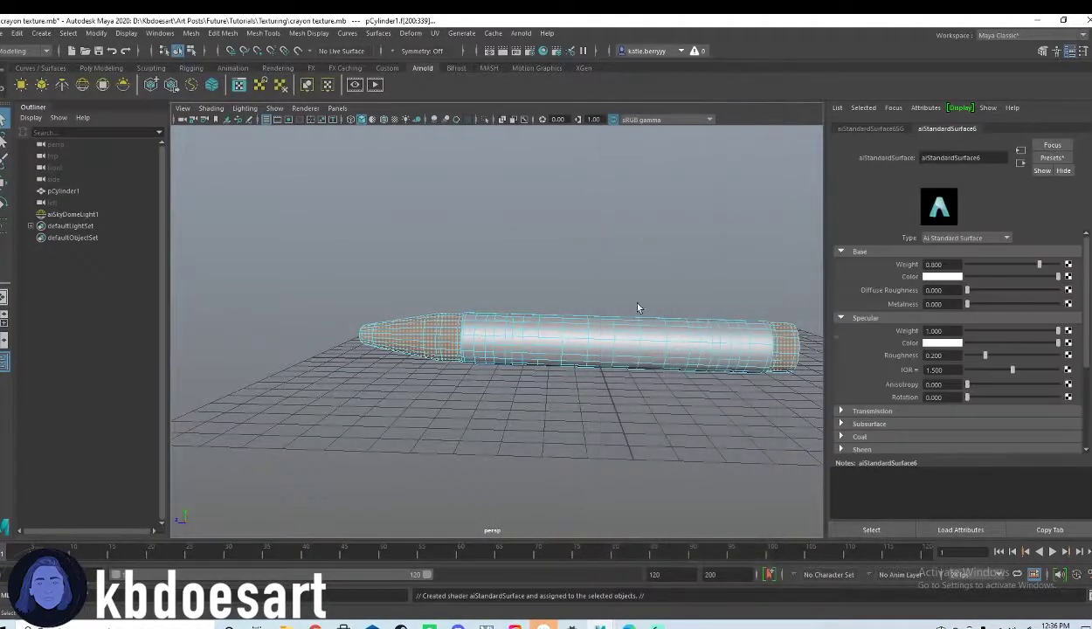
# Set the new material's base color to a fully saturated orange
pyautogui.click(941, 278)
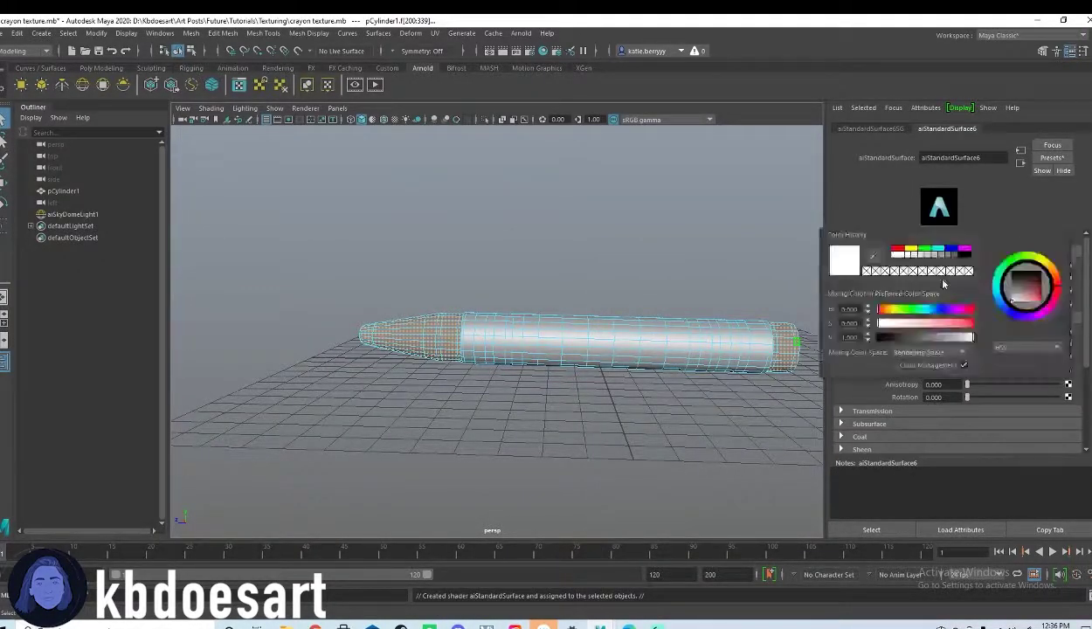
pyautogui.click(890, 310)
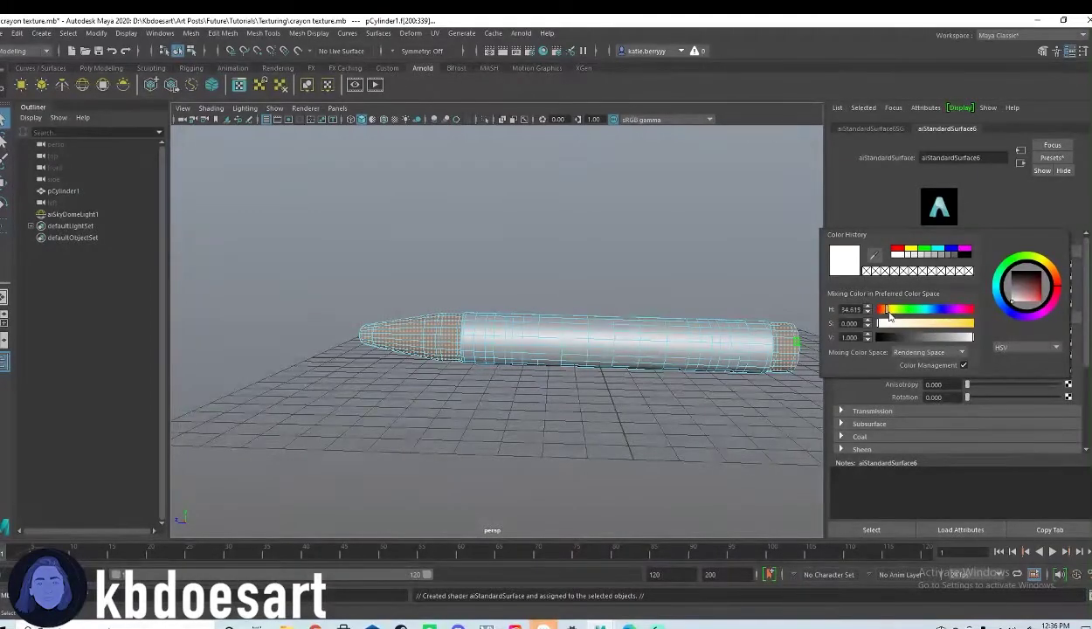
pyautogui.click(968, 324)
pyautogui.moveTo(967, 325); pyautogui.dragTo(980, 327)
pyautogui.moveTo(895, 308); pyautogui.dragTo(888, 312)
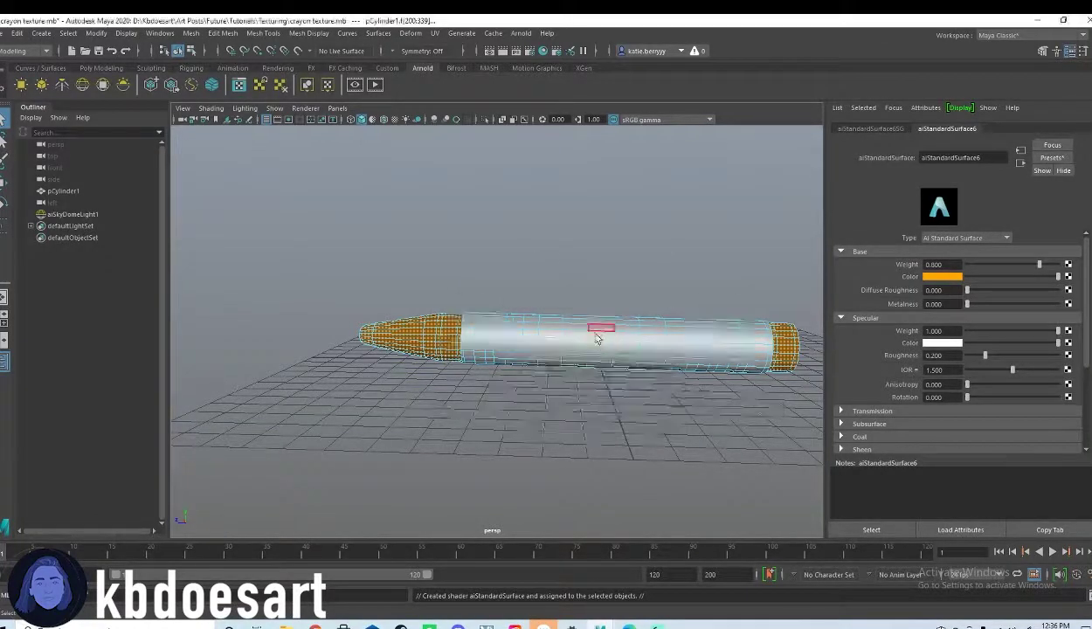
# In the side view, select the faces of the crayon's wrapper section between the two orange ends
pyautogui.press('space')
pyautogui.press('space')
pyautogui.scroll(-10, 650, 347)
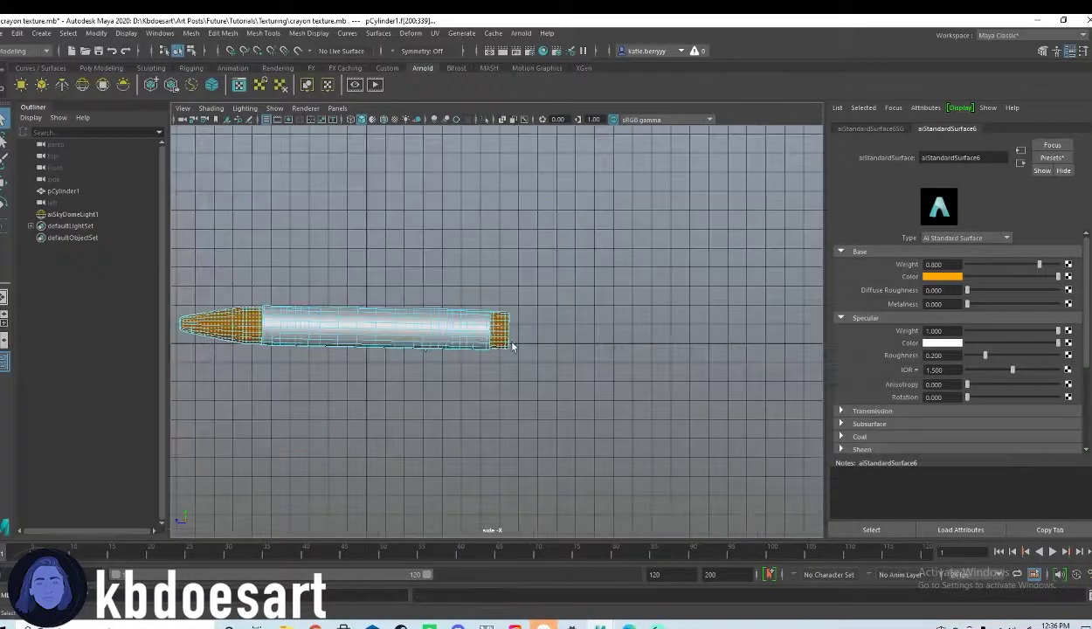
pyautogui.keyDown('alt'); pyautogui.moveTo(505, 341); pyautogui.dragTo(625, 363, button='middle'); pyautogui.keyUp('alt')
pyautogui.scroll(3, 531, 341)
pyautogui.keyDown('alt'); pyautogui.moveTo(531, 342); pyautogui.dragTo(503, 313, button='middle'); pyautogui.keyUp('alt')
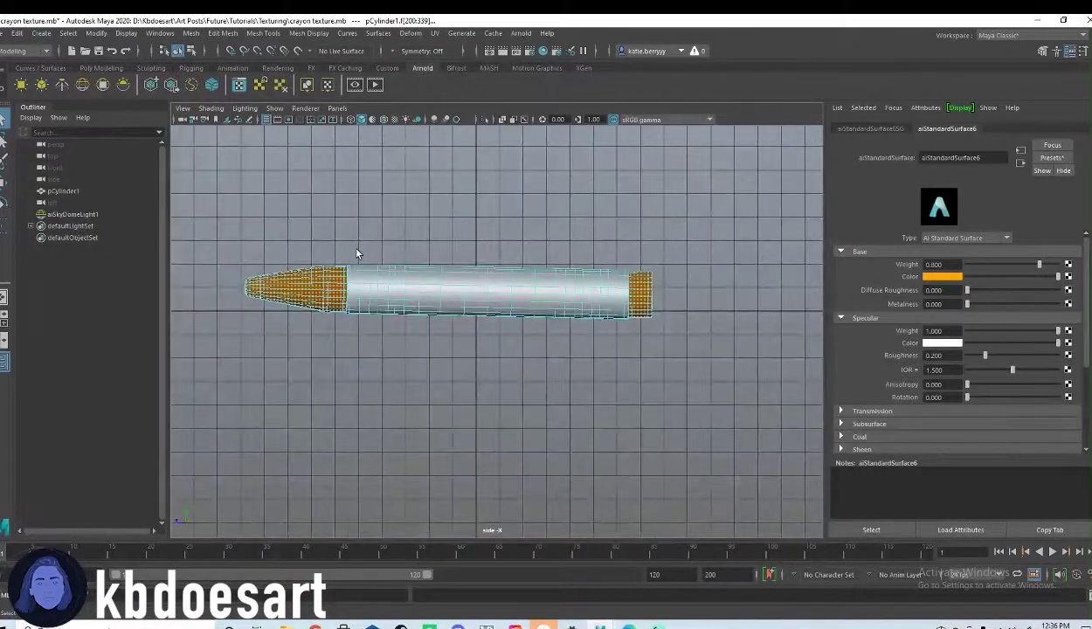
pyautogui.moveTo(352, 251); pyautogui.dragTo(629, 424)
pyautogui.scroll(5, 590, 336)
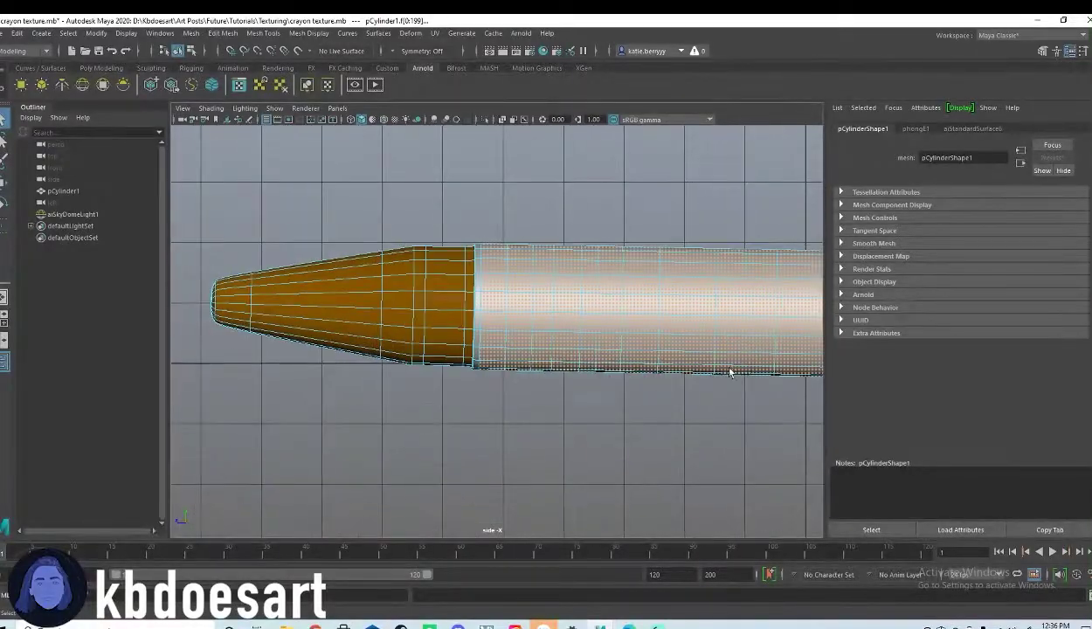
# Add the unselected ring of rim faces at the wrapper's flat end to the selection in the perspective view
pyautogui.keyDown('alt'); pyautogui.moveTo(703, 365); pyautogui.dragTo(434, 322, button='middle'); pyautogui.keyUp('alt')
pyautogui.press('space')
pyautogui.press('space')
pyautogui.keyDown('alt'); pyautogui.moveTo(675, 341); pyautogui.dragTo(448, 312); pyautogui.keyUp('alt')
pyautogui.scroll(4, 448, 312)
pyautogui.keyDown('alt'); pyautogui.moveTo(448, 311); pyautogui.dragTo(599, 393, button='middle'); pyautogui.keyUp('alt')
pyautogui.keyDown('alt'); pyautogui.moveTo(453, 335); pyautogui.dragTo(584, 419, button='middle'); pyautogui.keyUp('alt')
pyautogui.keyDown('alt'); pyautogui.moveTo(584, 420); pyautogui.dragTo(601, 439); pyautogui.keyUp('alt')
pyautogui.keyDown('alt'); pyautogui.moveTo(601, 439); pyautogui.dragTo(540, 353, button='middle'); pyautogui.keyUp('alt')
pyautogui.keyDown('alt'); pyautogui.moveTo(541, 354); pyautogui.dragTo(725, 385, button='right'); pyautogui.keyUp('alt')
pyautogui.keyDown('alt'); pyautogui.moveTo(661, 437); pyautogui.dragTo(556, 383, button='right'); pyautogui.keyUp('alt')
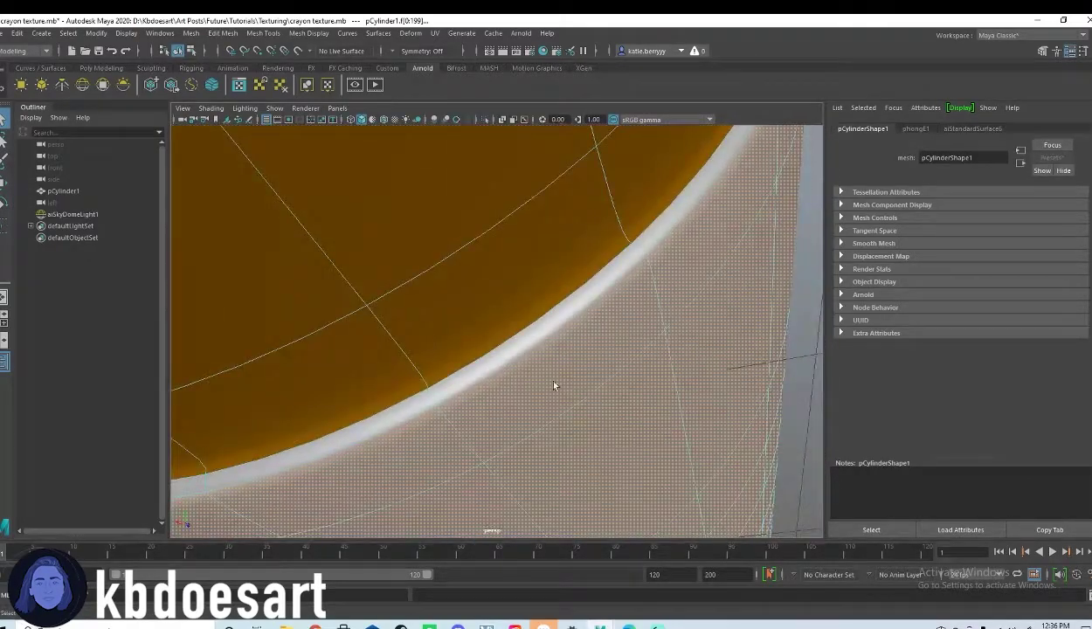
pyautogui.keyDown('shift'); pyautogui.click(535, 327); pyautogui.keyUp('shift')
pyautogui.keyDown('shift'); pyautogui.doubleClick(641, 245); pyautogui.keyUp('shift')
# Add the unselected ring of rim faces at the wrapper's tip end to the selection
pyautogui.keyDown('alt'); pyautogui.moveTo(641, 245); pyautogui.dragTo(454, 337, button='right'); pyautogui.keyUp('alt')
pyautogui.keyDown('alt'); pyautogui.moveTo(455, 337); pyautogui.dragTo(786, 377); pyautogui.keyUp('alt')
pyautogui.keyDown('alt'); pyautogui.moveTo(512, 385); pyautogui.dragTo(535, 269, button='right'); pyautogui.keyUp('alt')
pyautogui.keyDown('alt'); pyautogui.moveTo(491, 349); pyautogui.dragTo(411, 326, button='right'); pyautogui.keyUp('alt')
pyautogui.keyDown('shift'); pyautogui.click(414, 430); pyautogui.keyUp('shift')
pyautogui.keyDown('shift'); pyautogui.doubleClick(360, 403); pyautogui.keyUp('shift')
# Assign a new Arnold aiStandardSurface material to the selected wrapper faces
pyautogui.keyDown('alt'); pyautogui.moveTo(551, 423); pyautogui.dragTo(541, 448, button='right'); pyautogui.keyUp('alt')
pyautogui.moveTo(622, 443)
pyautogui.keyDown('alt'); pyautogui.mouseDown()
pyautogui.moveTo(540, 454)
pyautogui.moveTo(502, 426)
pyautogui.moveTo(640, 431)
pyautogui.mouseUp(); pyautogui.keyUp('alt')
pyautogui.rightClick(460, 310)
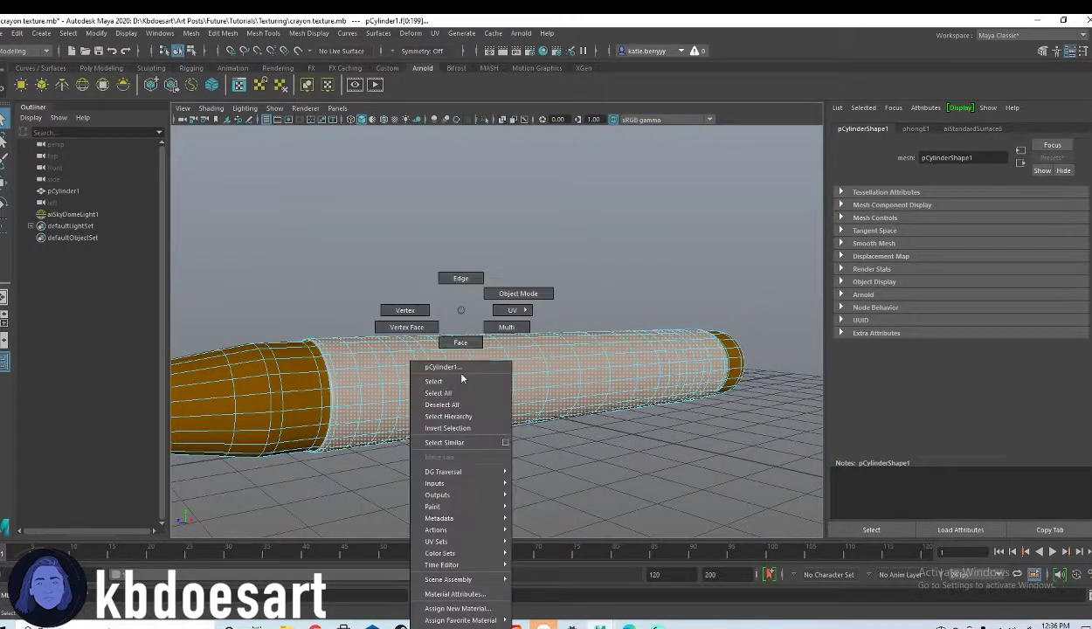
pyautogui.click(456, 608)
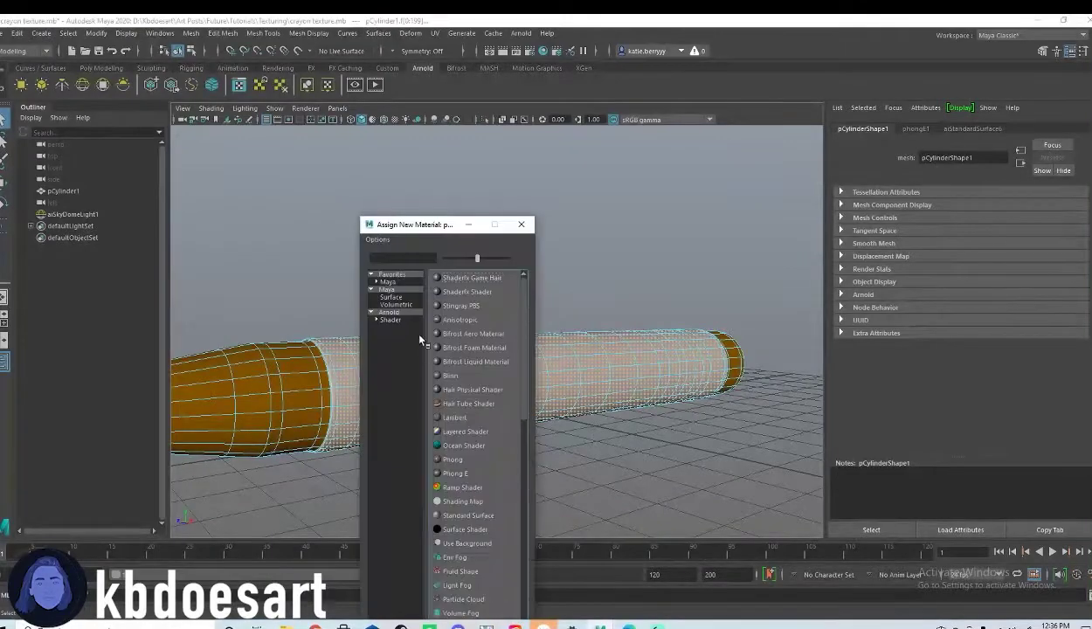
pyautogui.click(392, 320)
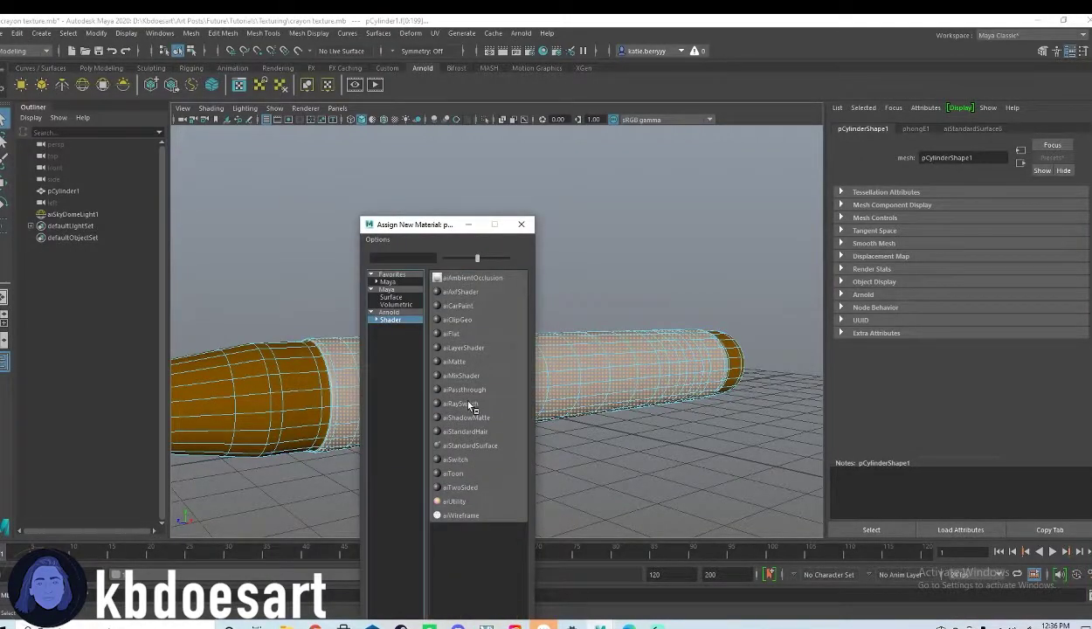
pyautogui.click(459, 445)
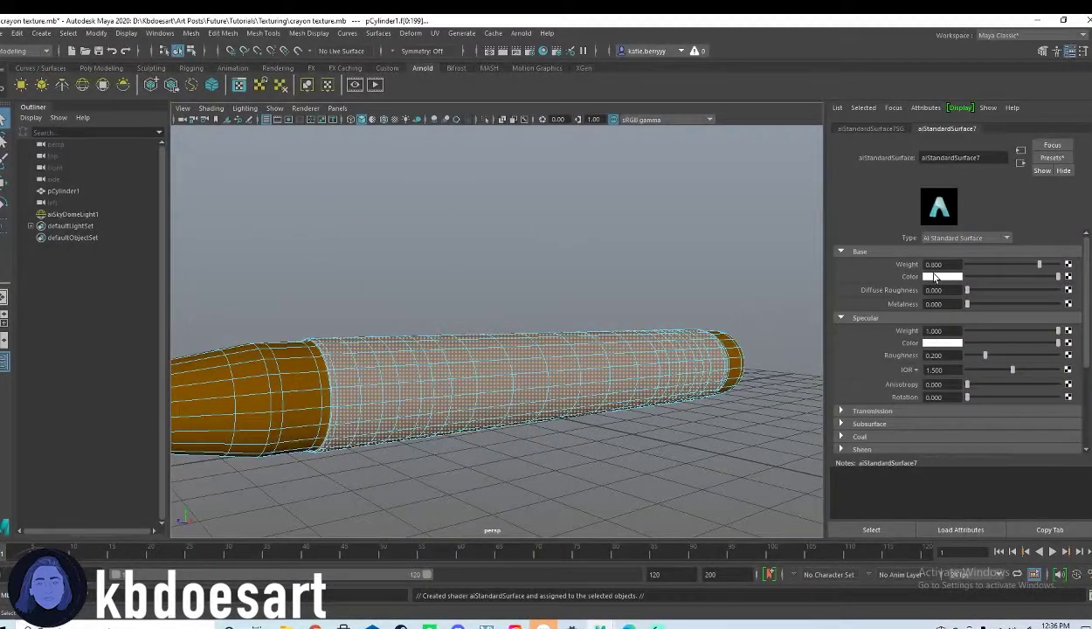
# Set the wrapper material's base color to a pale peach orange and return the crayon to object selection
pyautogui.click(933, 277)
pyautogui.moveTo(931, 320); pyautogui.dragTo(938, 321)
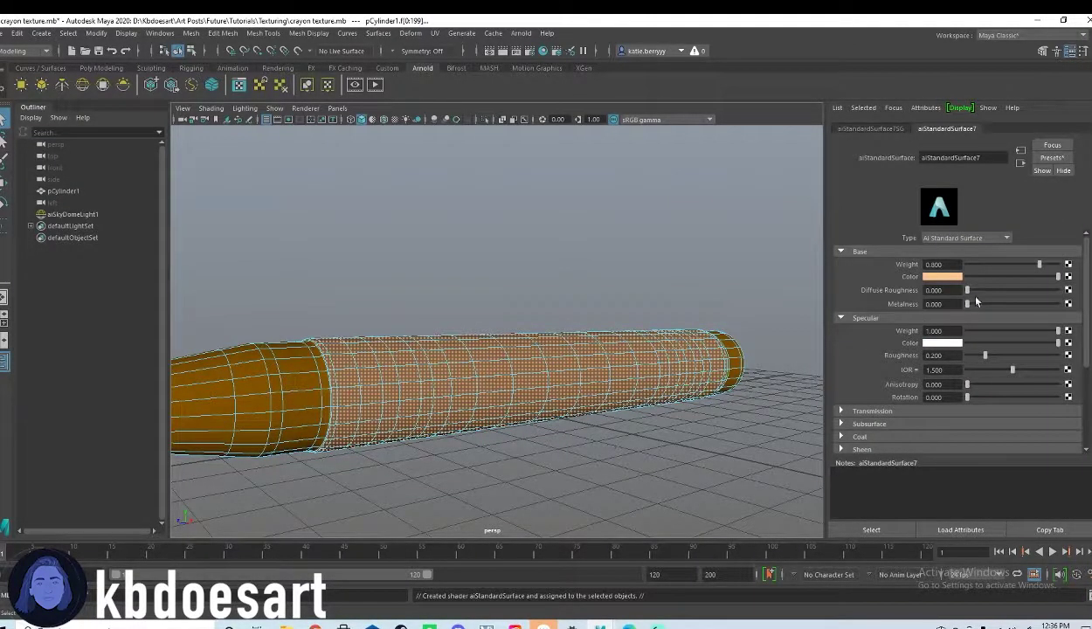
pyautogui.click(638, 398)
pyautogui.click(452, 384)
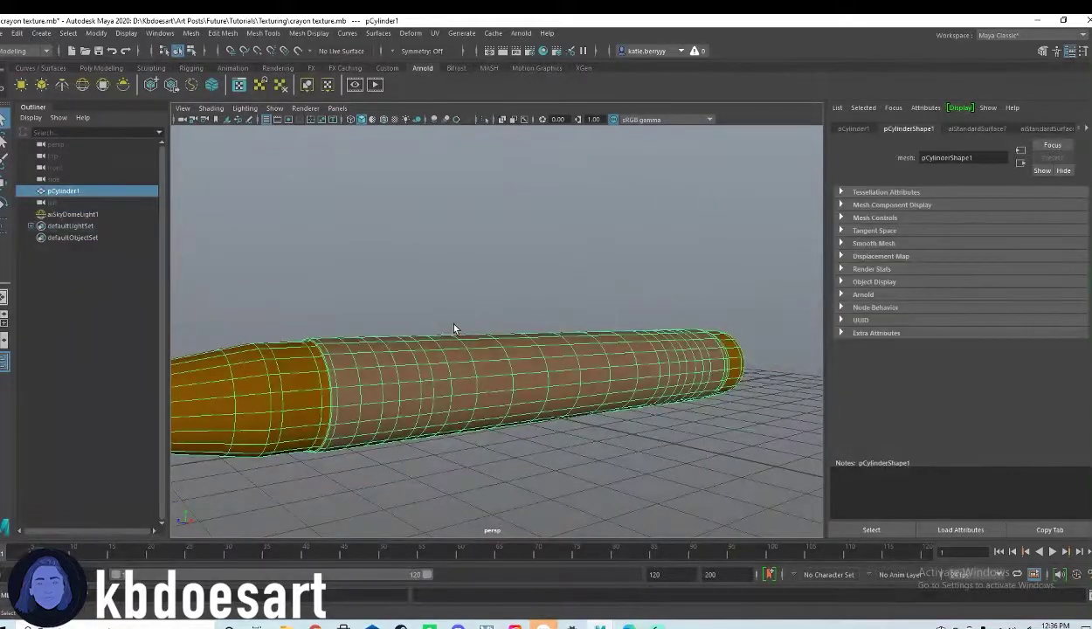
# Select three alternating full face rings around the wrapper near the crayon's tip end, leaving unselected rings between them
pyautogui.keyDown('alt'); pyautogui.moveTo(464, 330); pyautogui.dragTo(509, 377); pyautogui.keyUp('alt')
pyautogui.scroll(5, 563, 360)
pyautogui.keyDown('alt'); pyautogui.moveTo(454, 417); pyautogui.dragTo(568, 380, button='middle'); pyautogui.keyUp('alt')
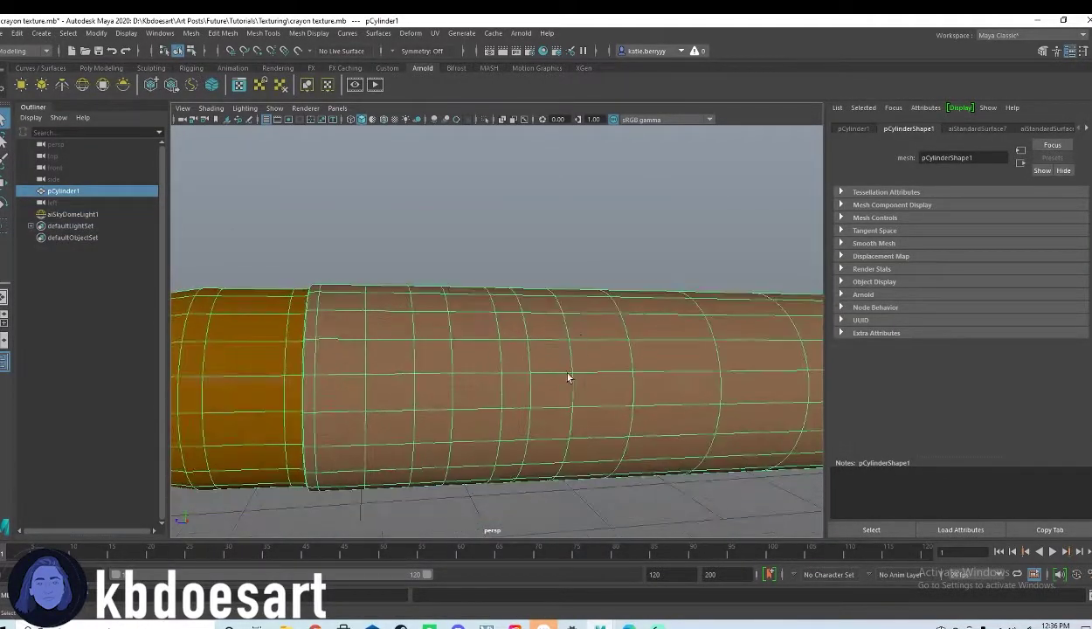
pyautogui.keyDown('alt'); pyautogui.moveTo(568, 380); pyautogui.dragTo(555, 381); pyautogui.keyUp('alt')
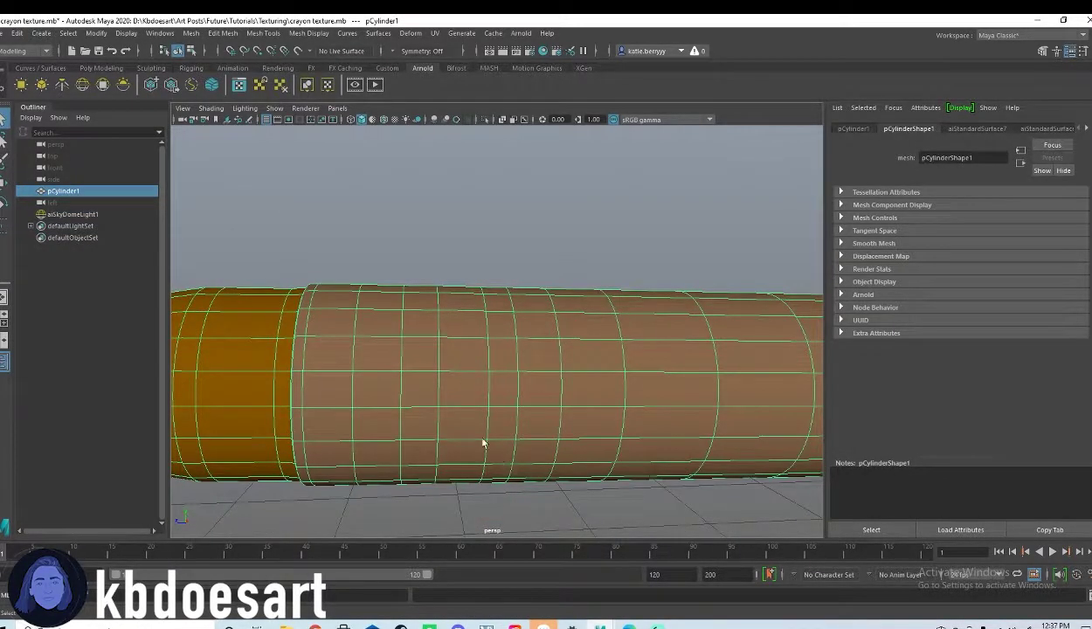
pyautogui.moveTo(463, 332); pyautogui.dragTo(467, 341, button='right')
pyautogui.click(442, 356)
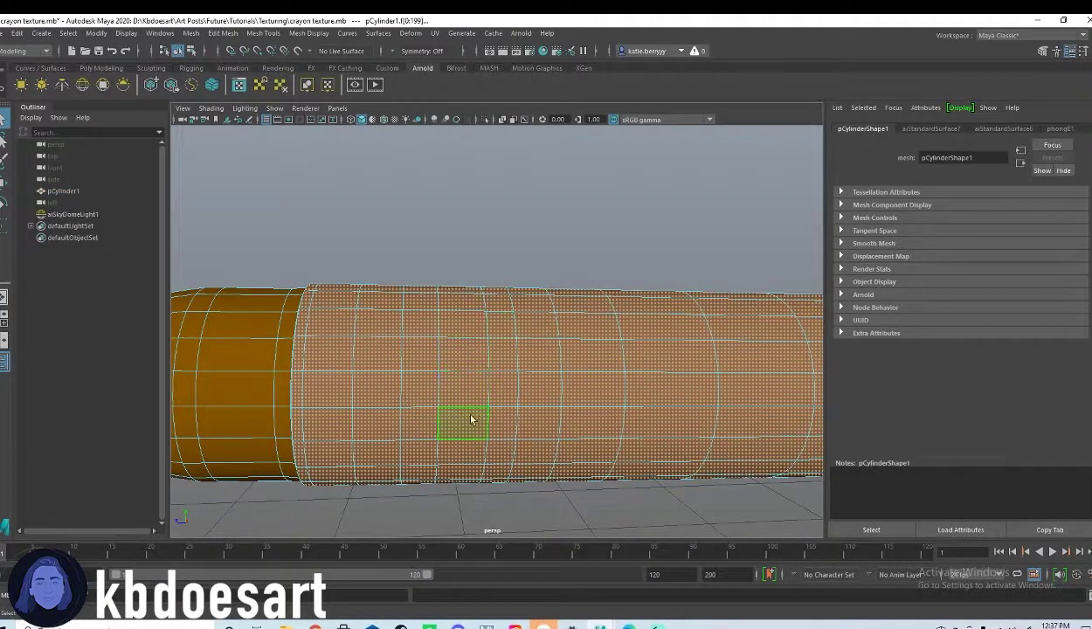
pyautogui.click(378, 321)
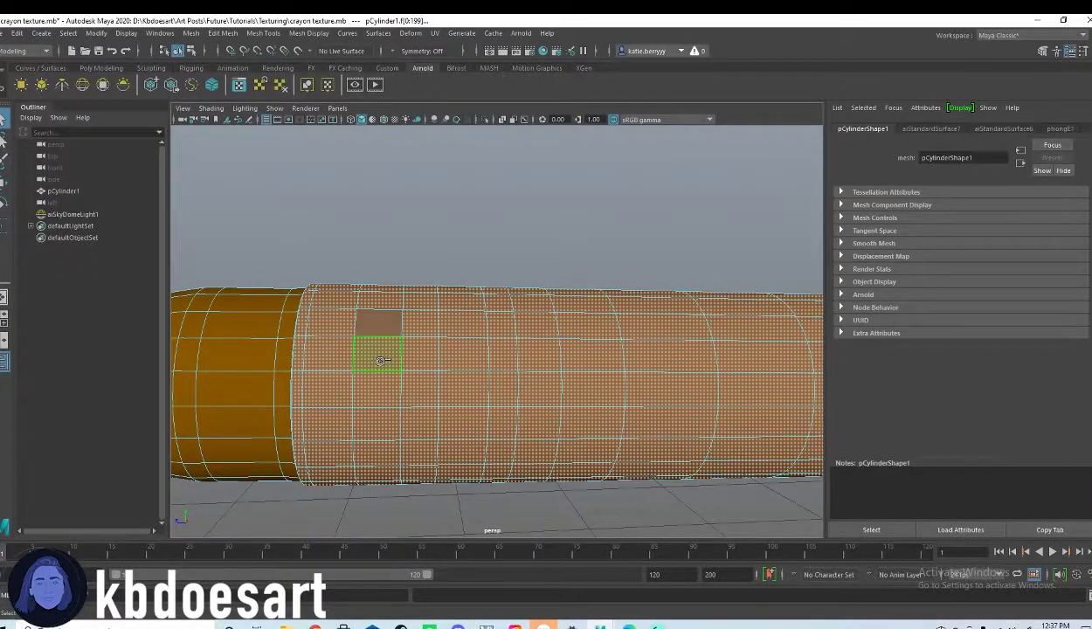
pyautogui.hotkey('ctrl', 'z')
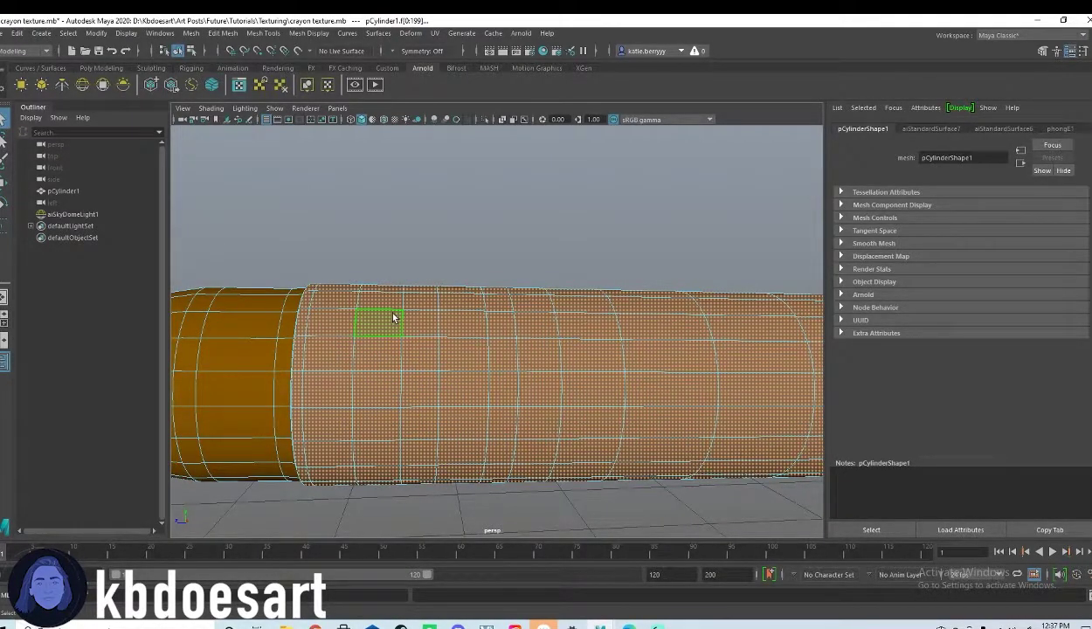
pyautogui.press('7')
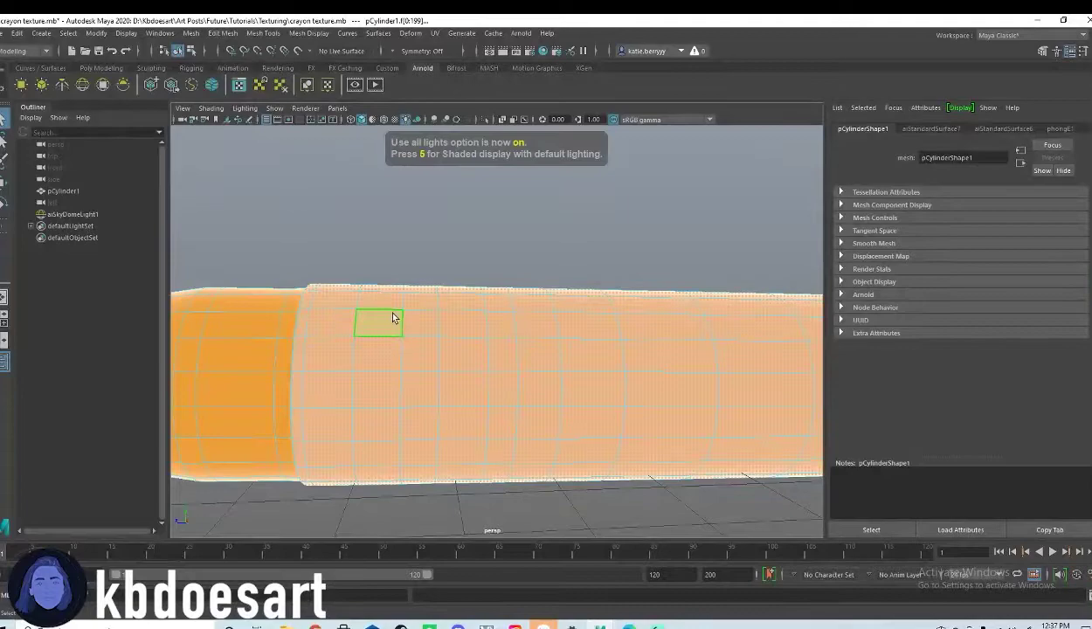
pyautogui.click(393, 322)
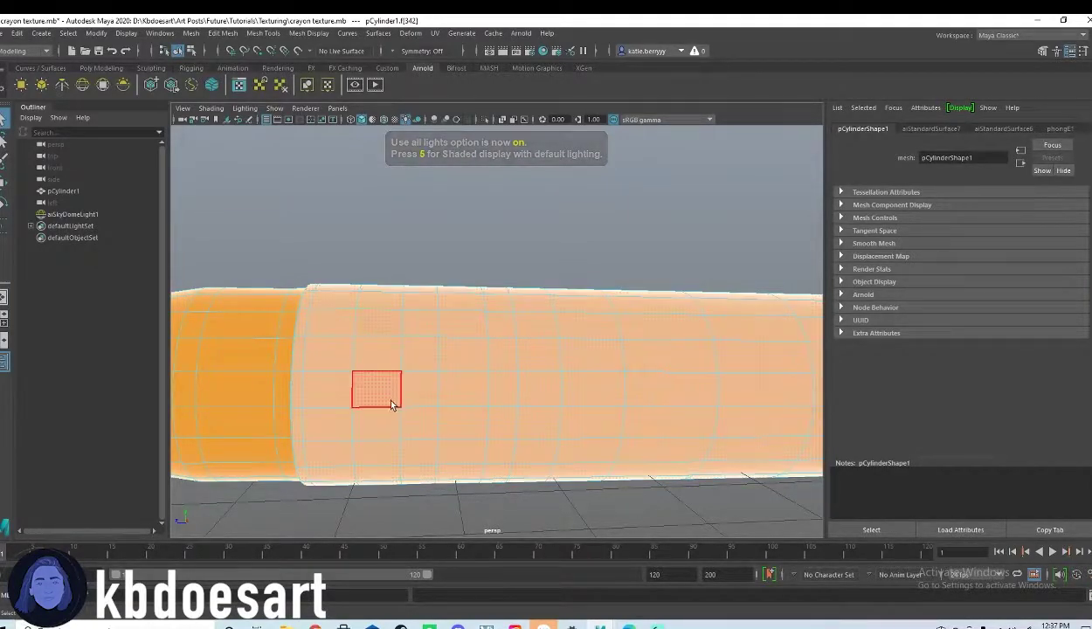
pyautogui.press('5')
pyautogui.doubleClick(378, 353)
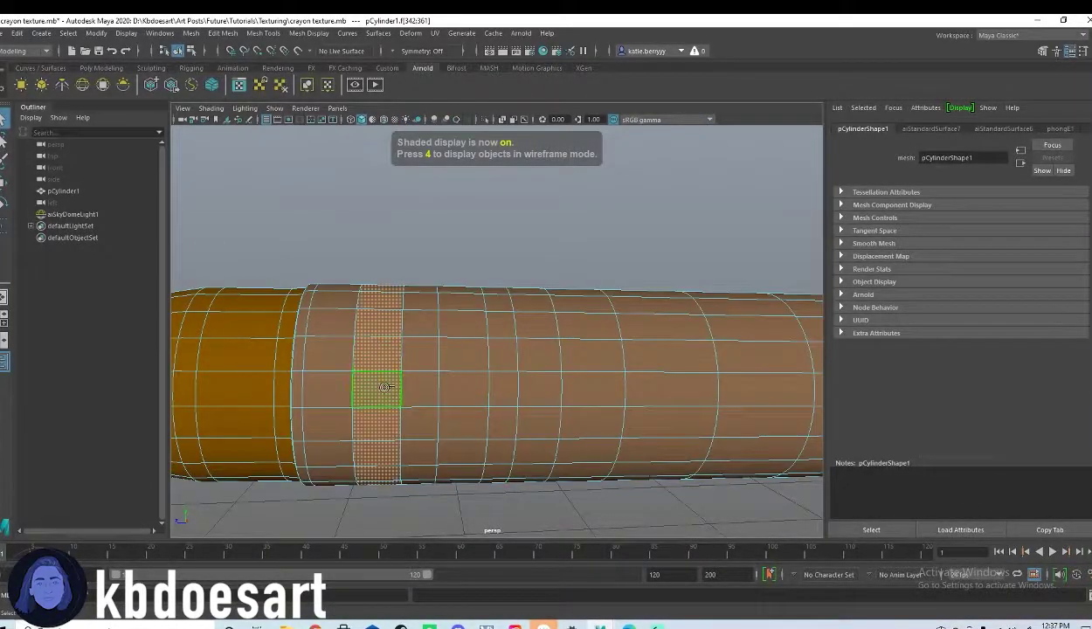
pyautogui.keyDown('shift'); pyautogui.doubleClick(463, 336); pyautogui.keyUp('shift')
pyautogui.keyDown('shift'); pyautogui.doubleClick(529, 319); pyautogui.keyUp('shift')
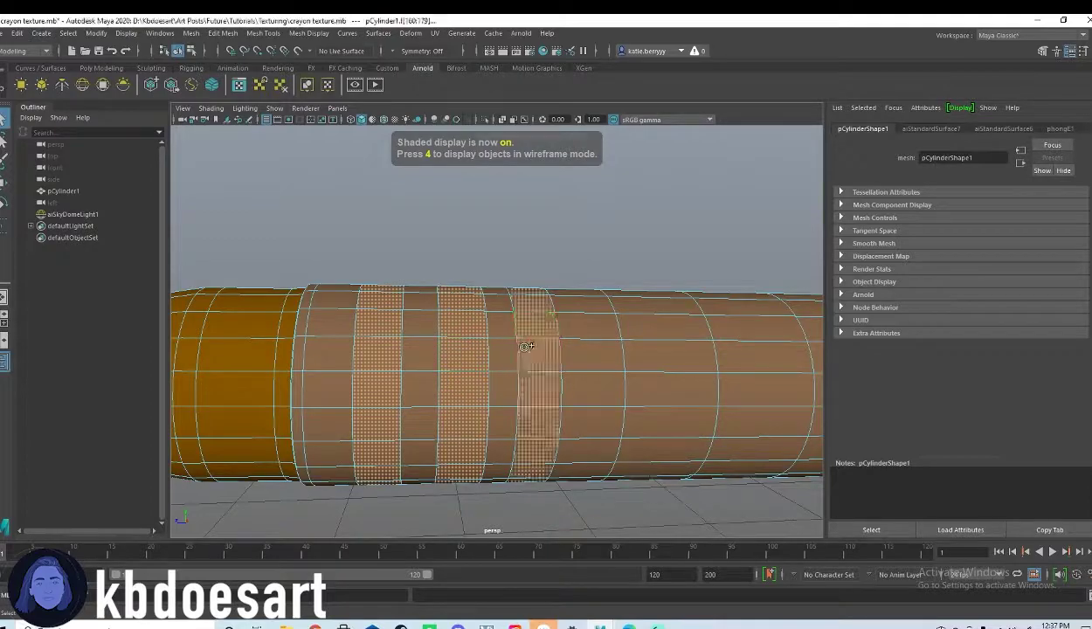
# Add three alternating full face rings around the wrapper near the crayon's flat end to the selection
pyautogui.keyDown('alt'); pyautogui.moveTo(707, 390); pyautogui.dragTo(449, 348, button='middle'); pyautogui.keyUp('alt')
pyautogui.keyDown('alt'); pyautogui.moveTo(449, 349); pyautogui.dragTo(563, 310); pyautogui.keyUp('alt')
pyautogui.click(560, 335)
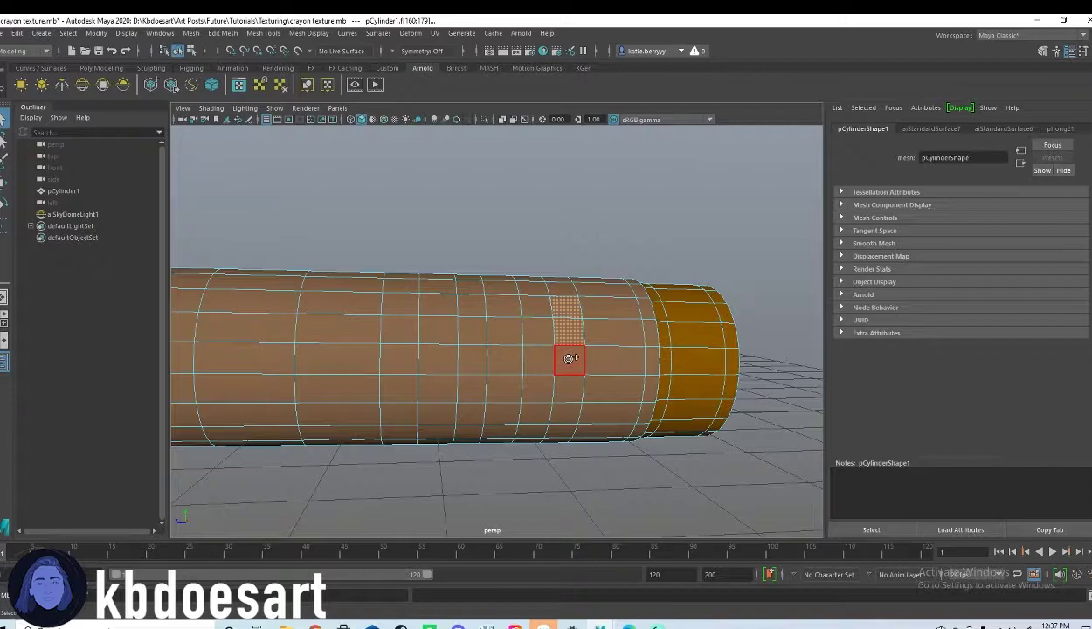
pyautogui.doubleClick(566, 360)
pyautogui.keyDown('shift'); pyautogui.doubleClick(507, 312); pyautogui.keyUp('shift')
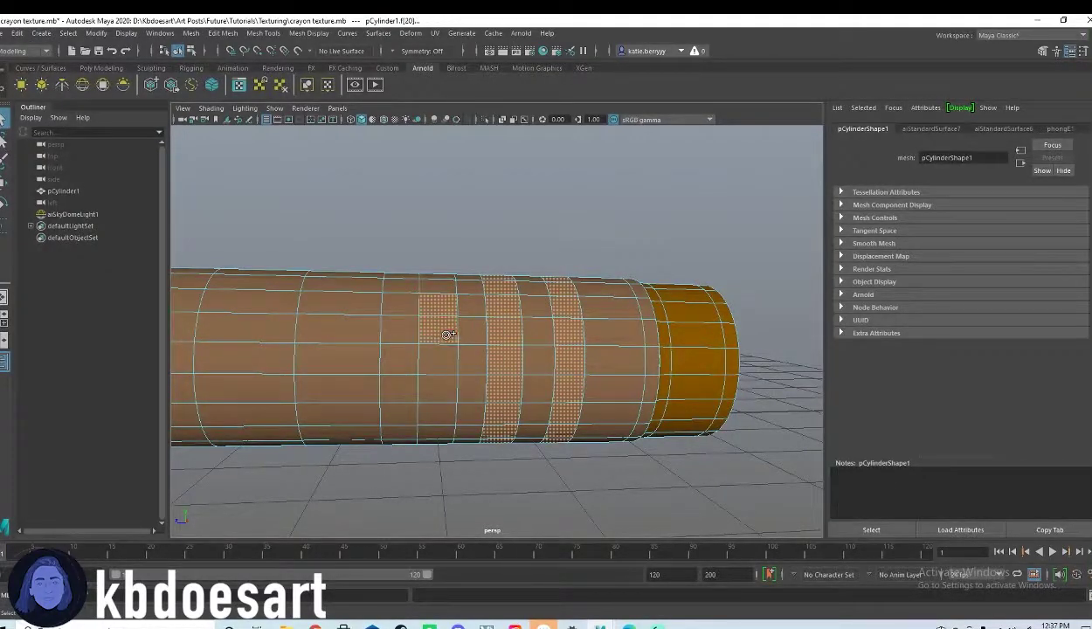
pyautogui.keyDown('shift'); pyautogui.doubleClick(432, 314); pyautogui.keyUp('shift')
# Assign a new Arnold aiStandardSurface material to the selected stripe rings
pyautogui.rightClick(498, 315)
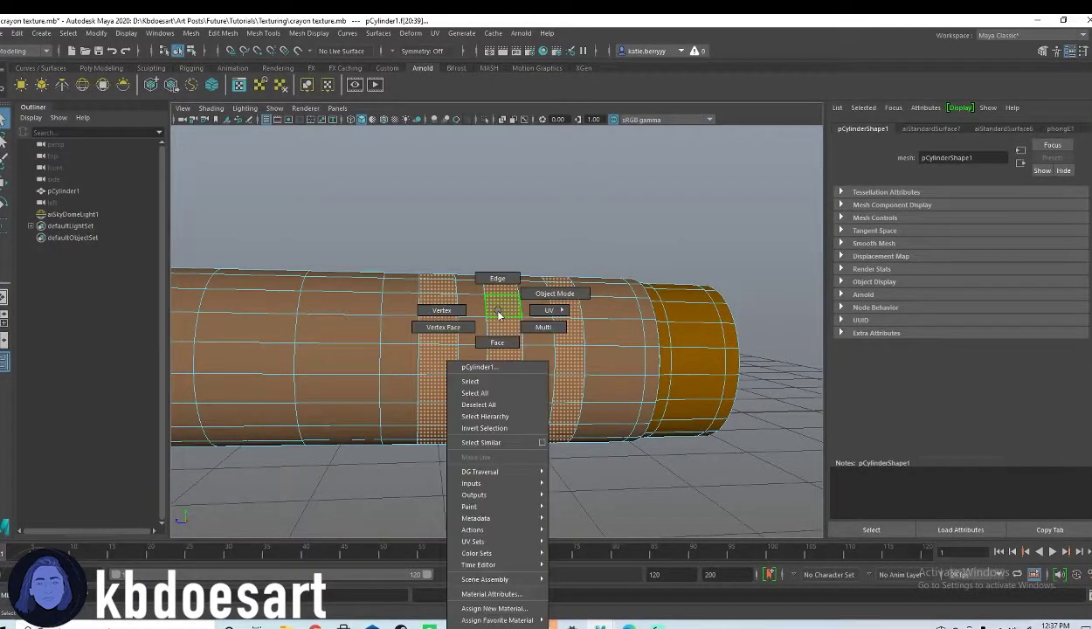
pyautogui.click(493, 608)
pyautogui.click(410, 320)
pyautogui.click(469, 444)
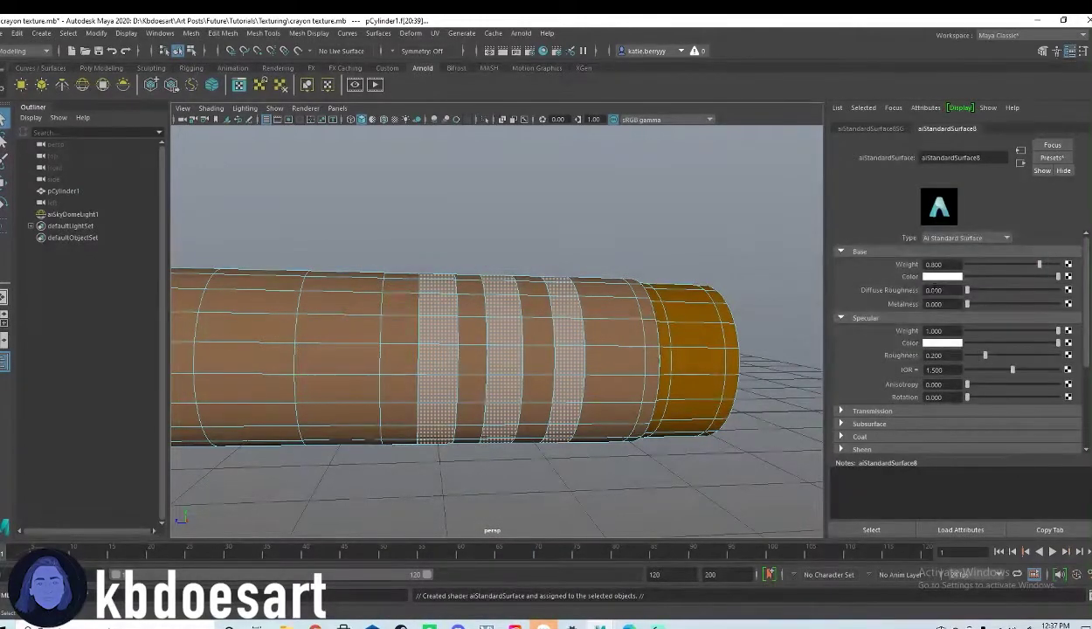
# Set the stripe material's base color to black and display the whole crayon with all scene lights on
pyautogui.click(922, 275)
pyautogui.click(929, 243)
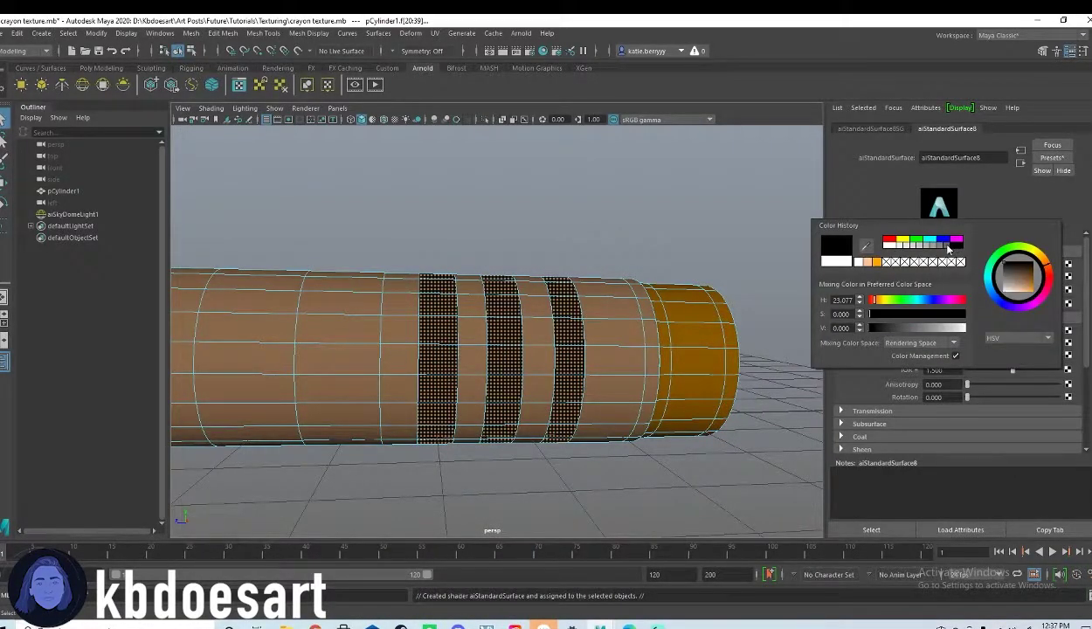
pyautogui.click(554, 228)
pyautogui.keyDown('alt'); pyautogui.moveTo(515, 343); pyautogui.dragTo(417, 327, button='right'); pyautogui.keyUp('alt')
pyautogui.keyDown('alt'); pyautogui.moveTo(417, 327); pyautogui.dragTo(517, 373); pyautogui.keyUp('alt')
pyautogui.press('7')
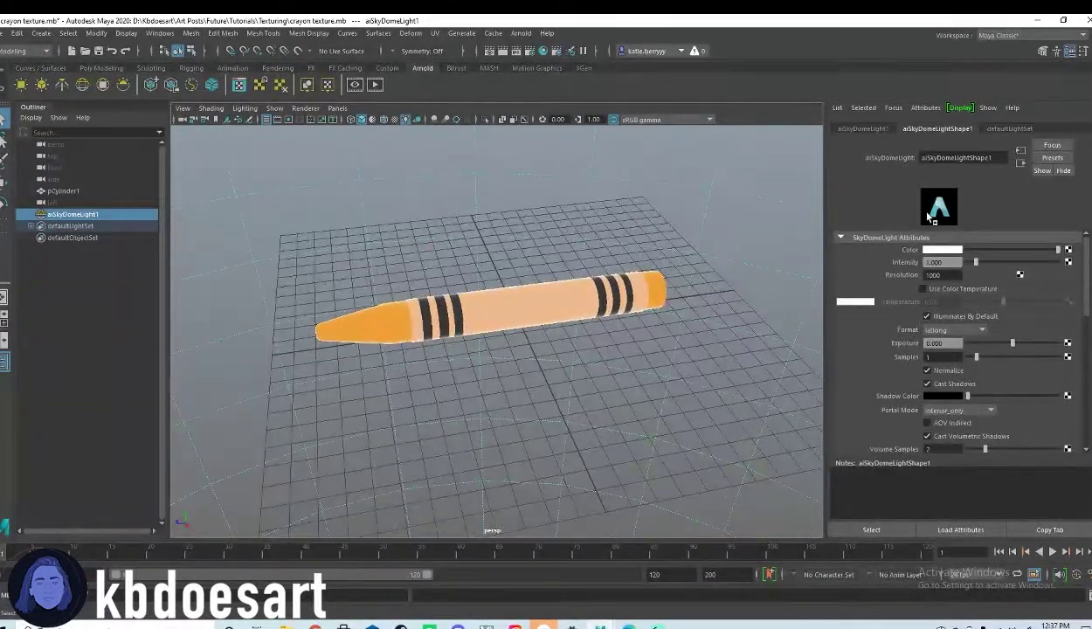
# Review the attributes of the crayon's wrapper, end and stripe materials, then examine the whole crayon up close
pyautogui.click(529, 304)
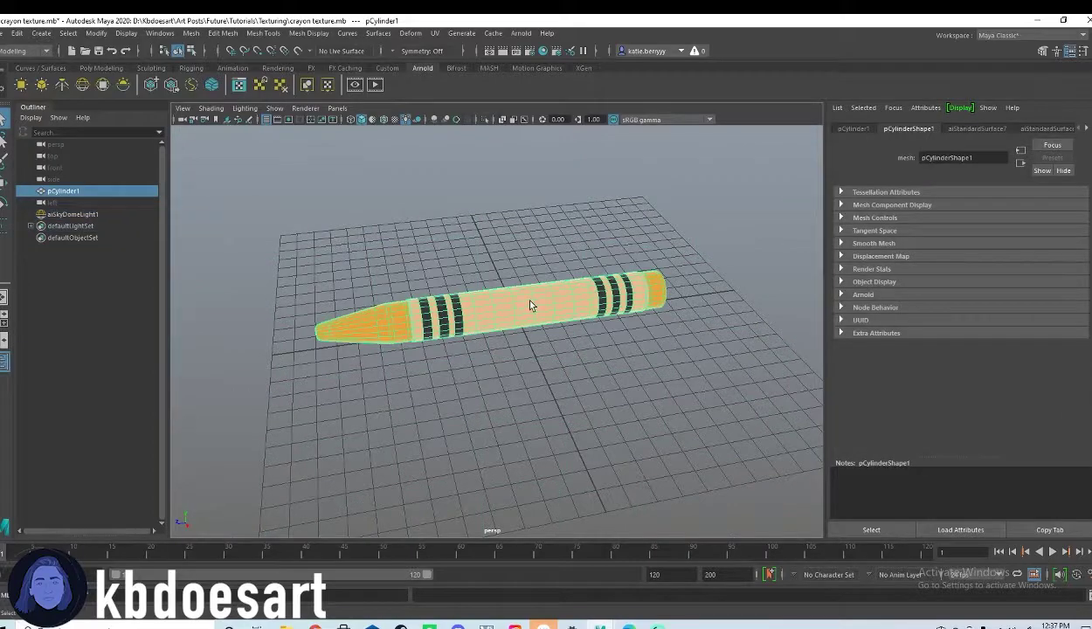
pyautogui.click(961, 129)
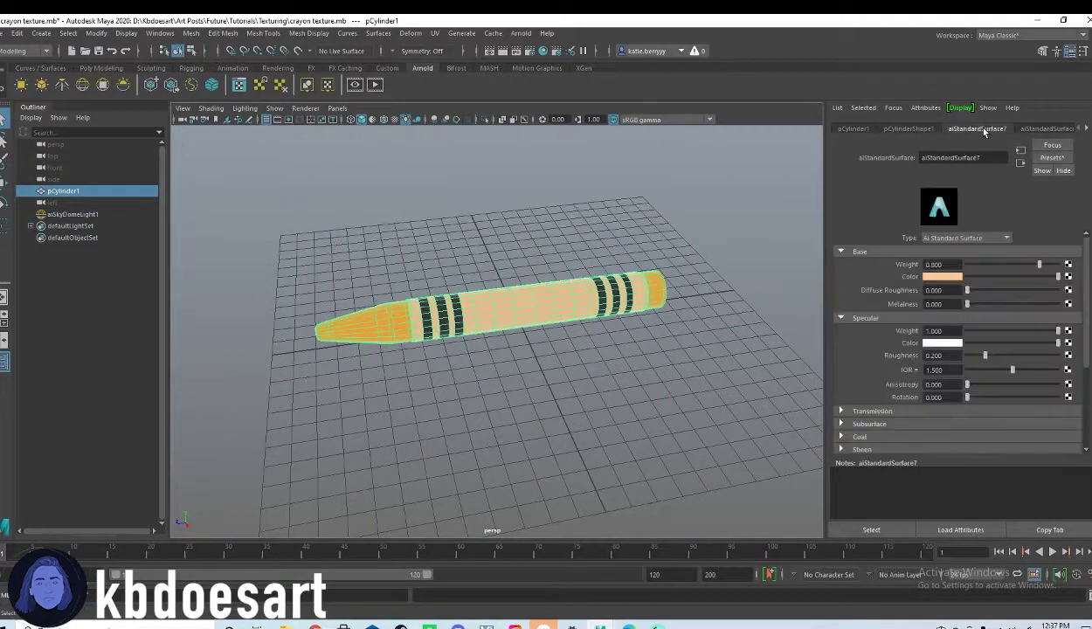
pyautogui.click(1042, 130)
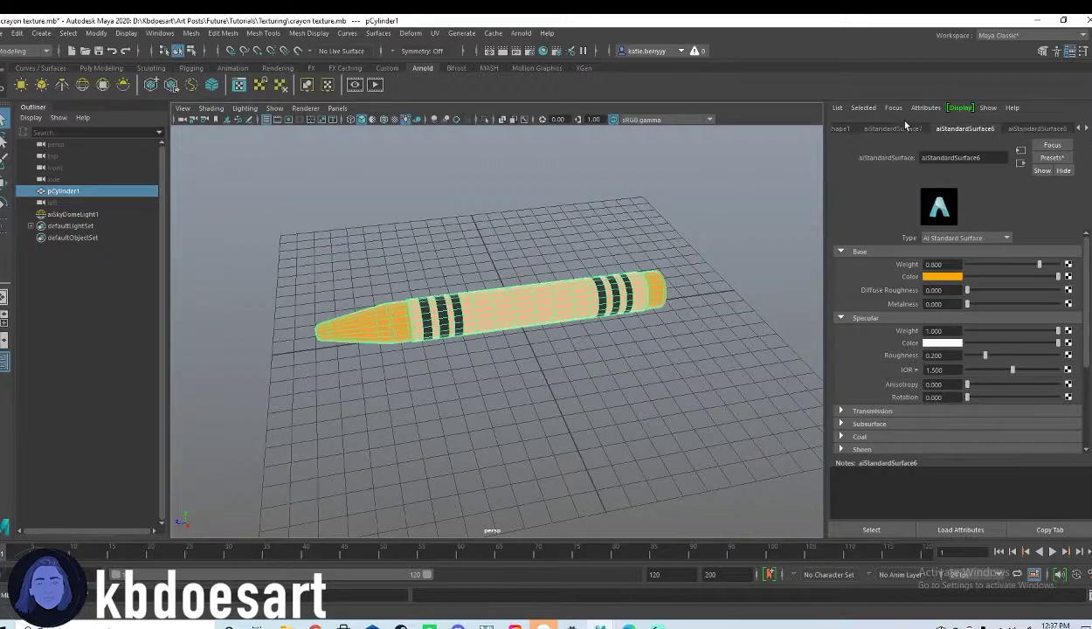
pyautogui.click(1024, 129)
pyautogui.click(953, 128)
pyautogui.click(913, 130)
pyautogui.click(560, 249)
pyautogui.keyDown('alt'); pyautogui.moveTo(451, 346); pyautogui.dragTo(617, 361, button='right'); pyautogui.keyUp('alt')
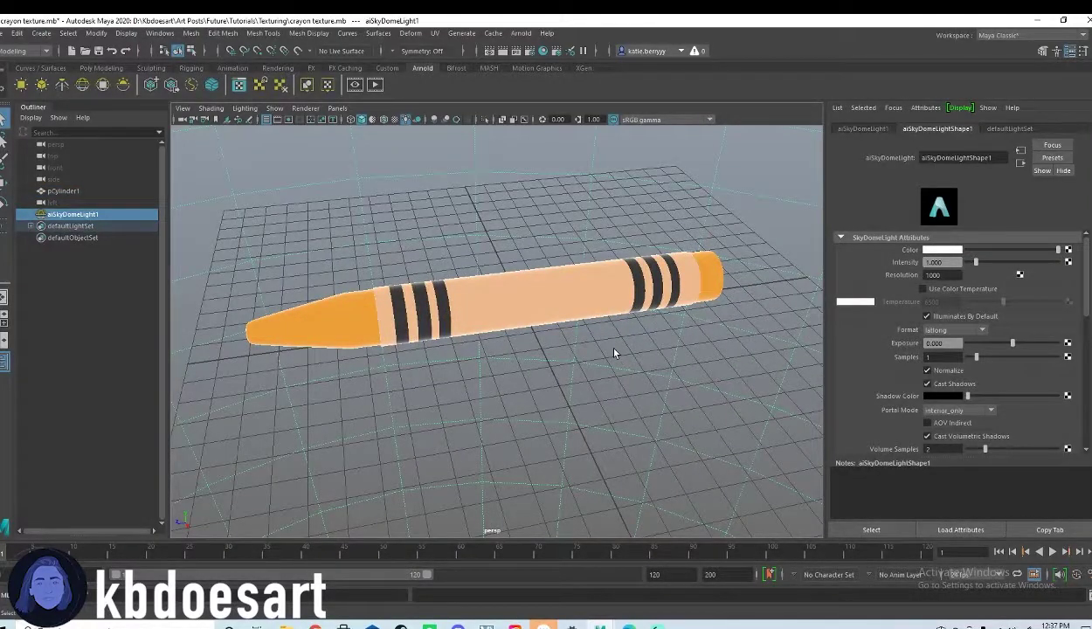